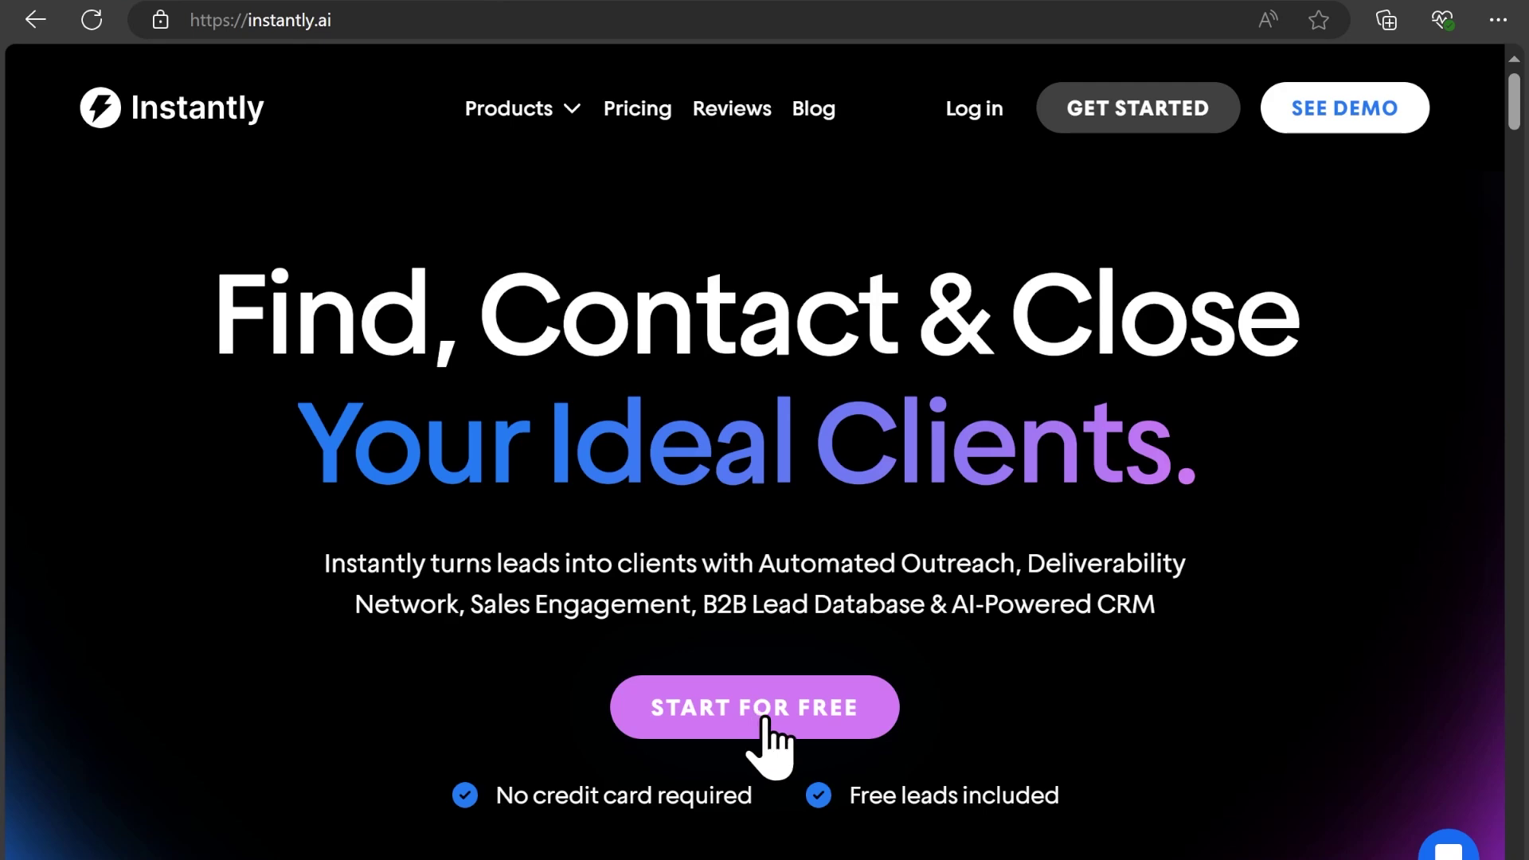
scroll(768, 741, "down", 3)
scroll(818, 725, "down", 5)
scroll(818, 725, "down", 1)
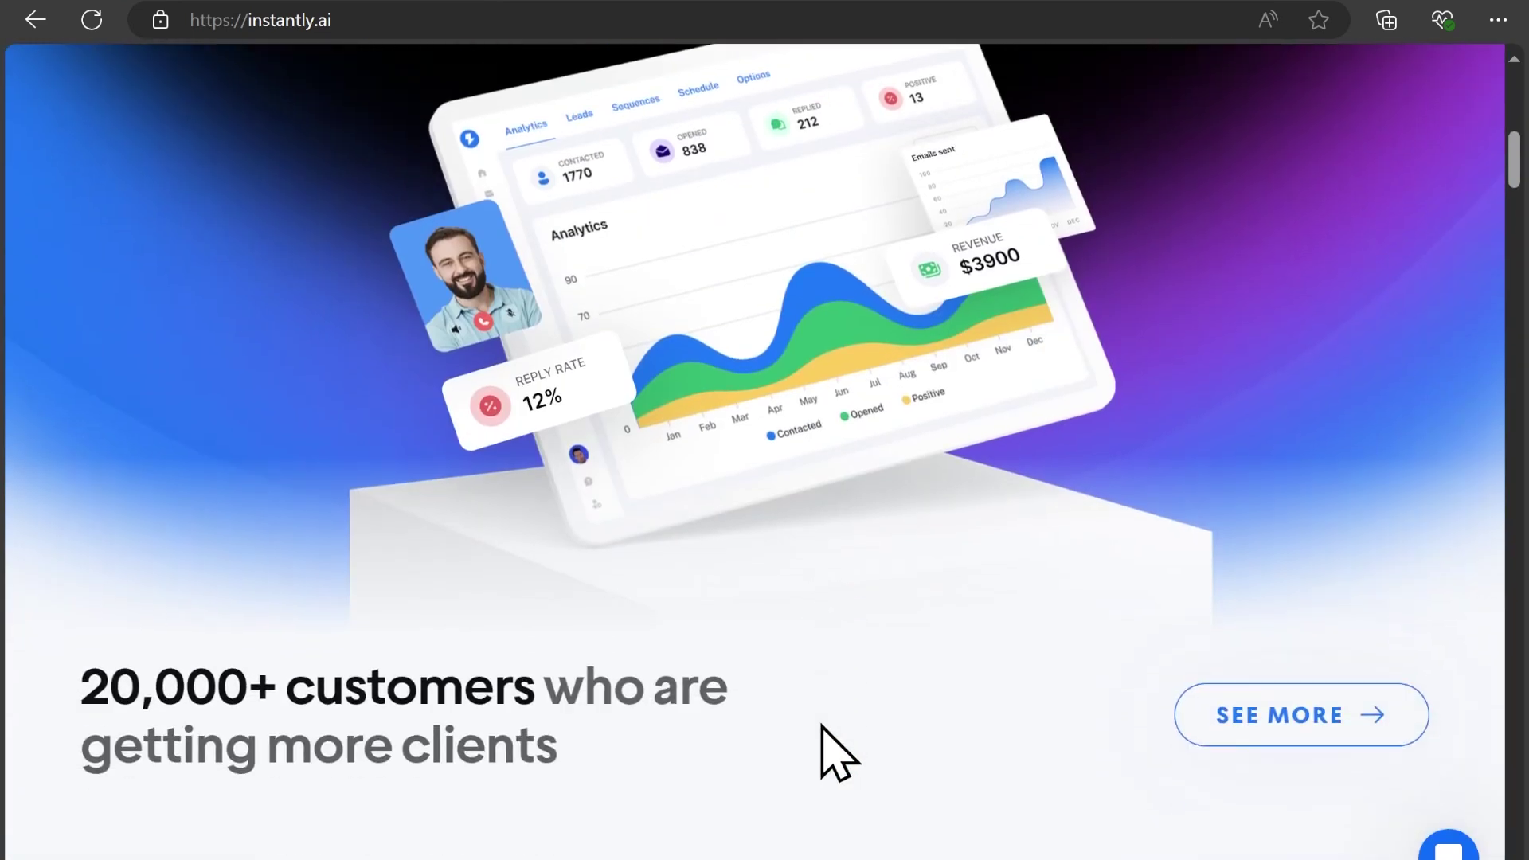
scroll(823, 729, "down", 1)
scroll(825, 733, "down", 4)
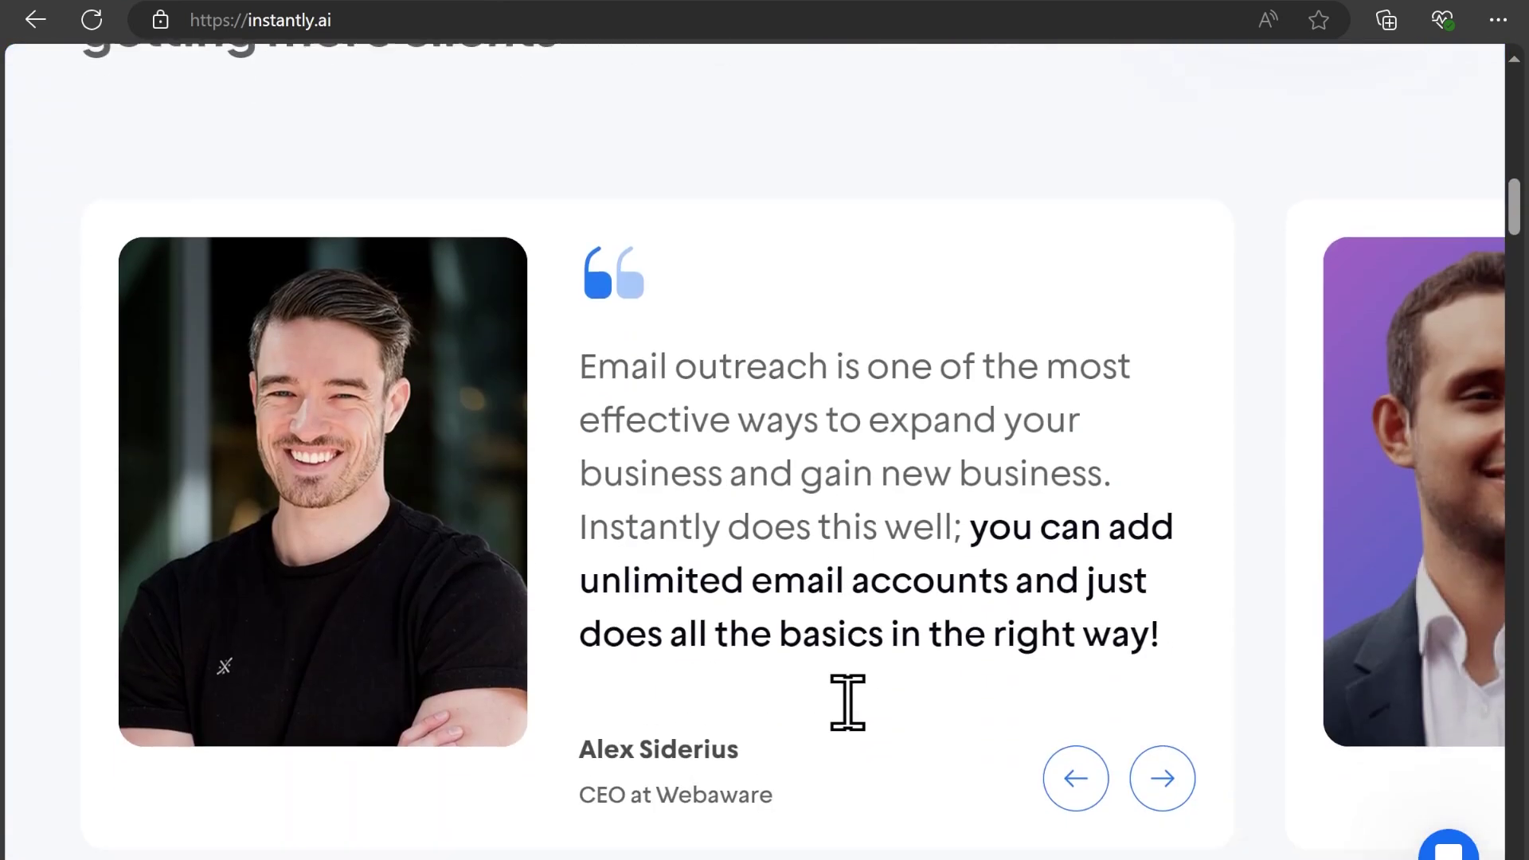
scroll(845, 700, "down", 3)
scroll(871, 727, "down", 1)
scroll(875, 708, "down", 1)
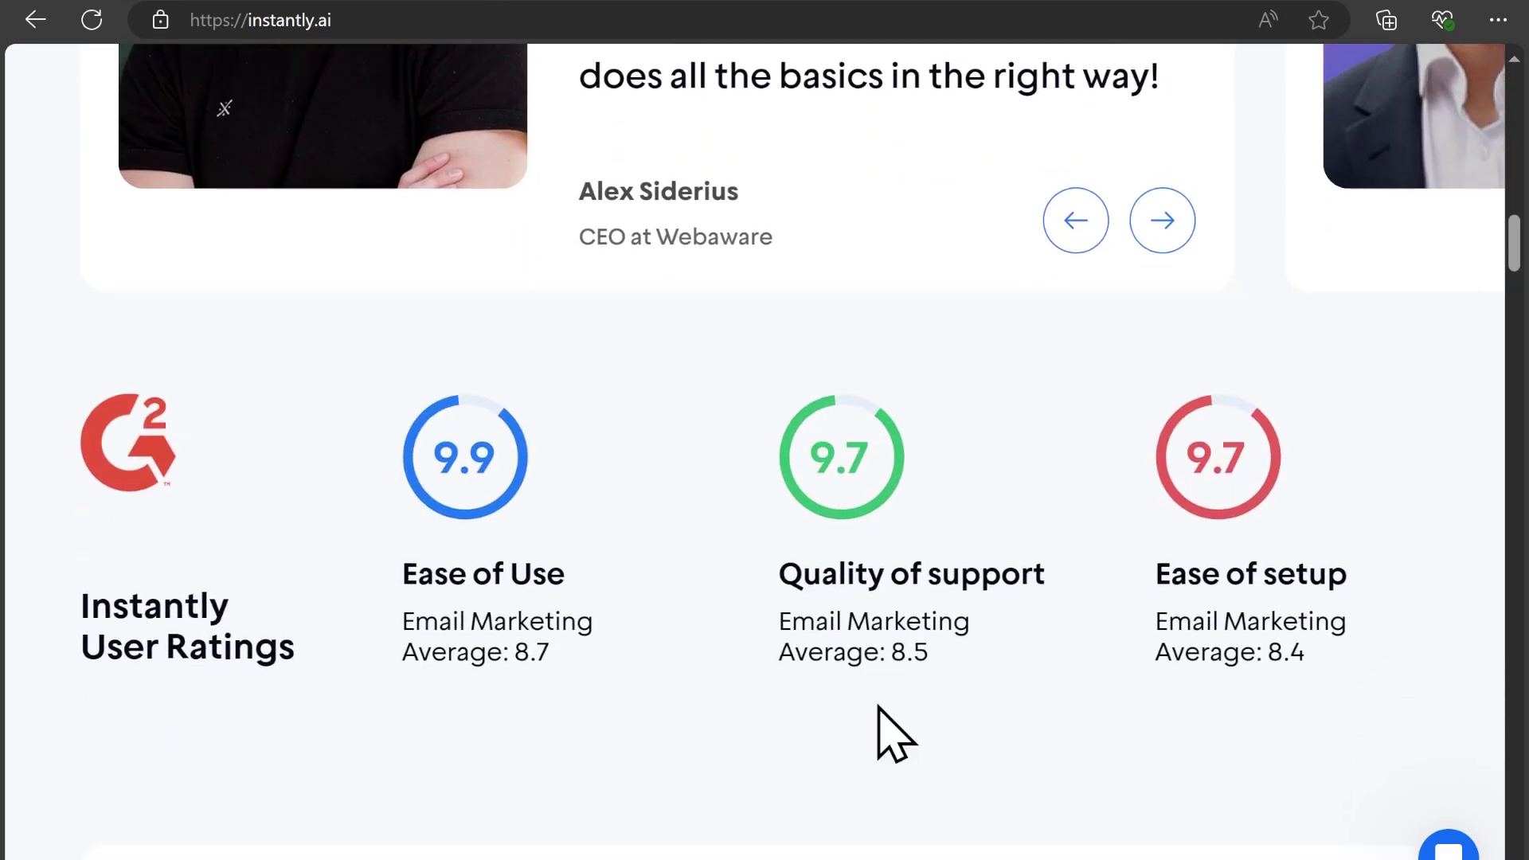
scroll(880, 716, "down", 3)
scroll(887, 733, "down", 3)
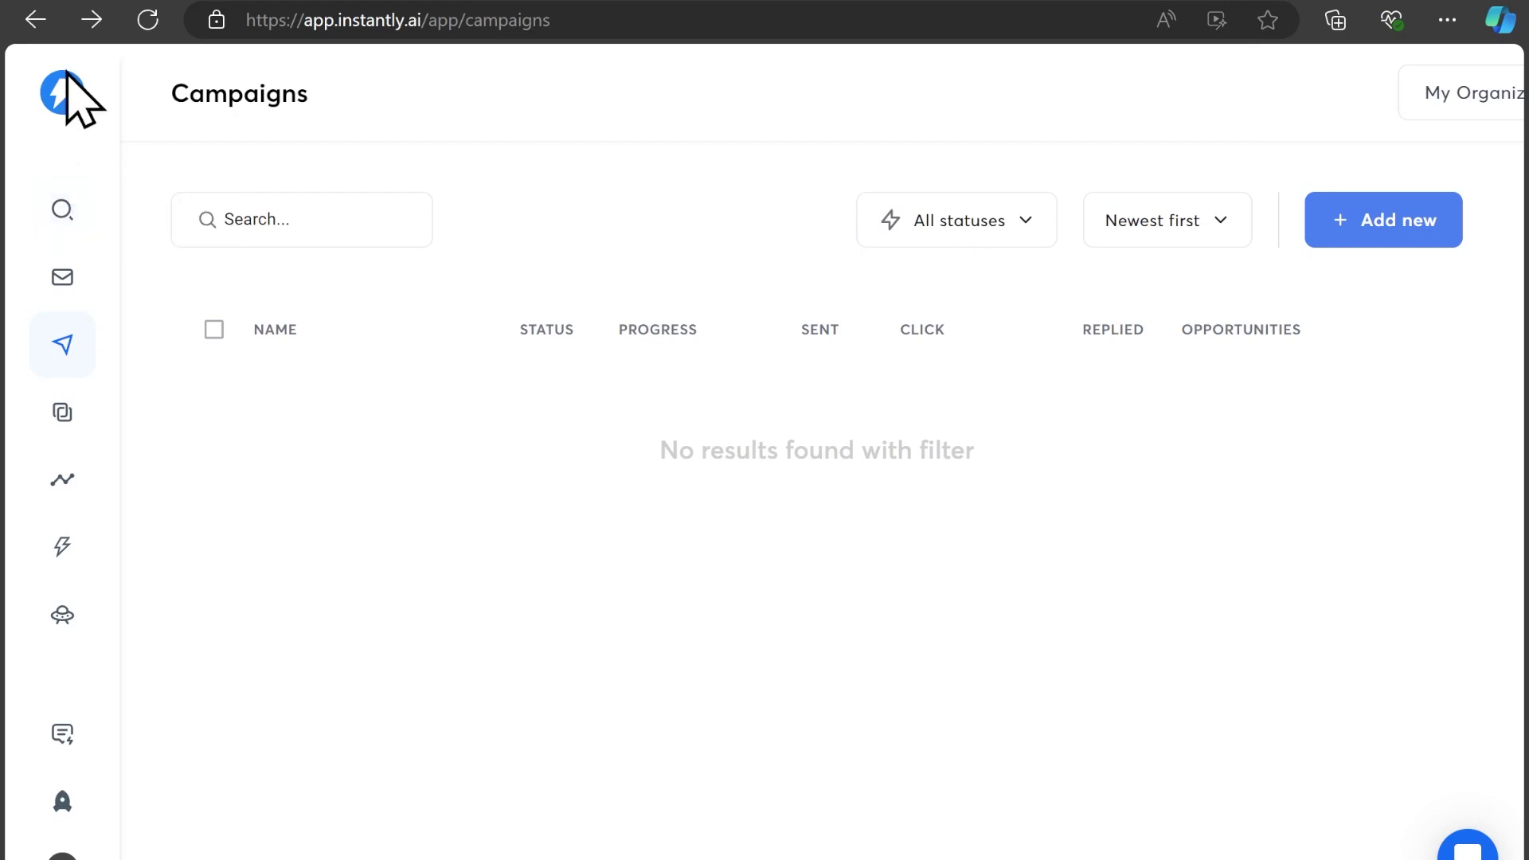
- Create a new campaign named 'Rodman.ai Campaign' from the Campaigns list
left_click(66, 99)
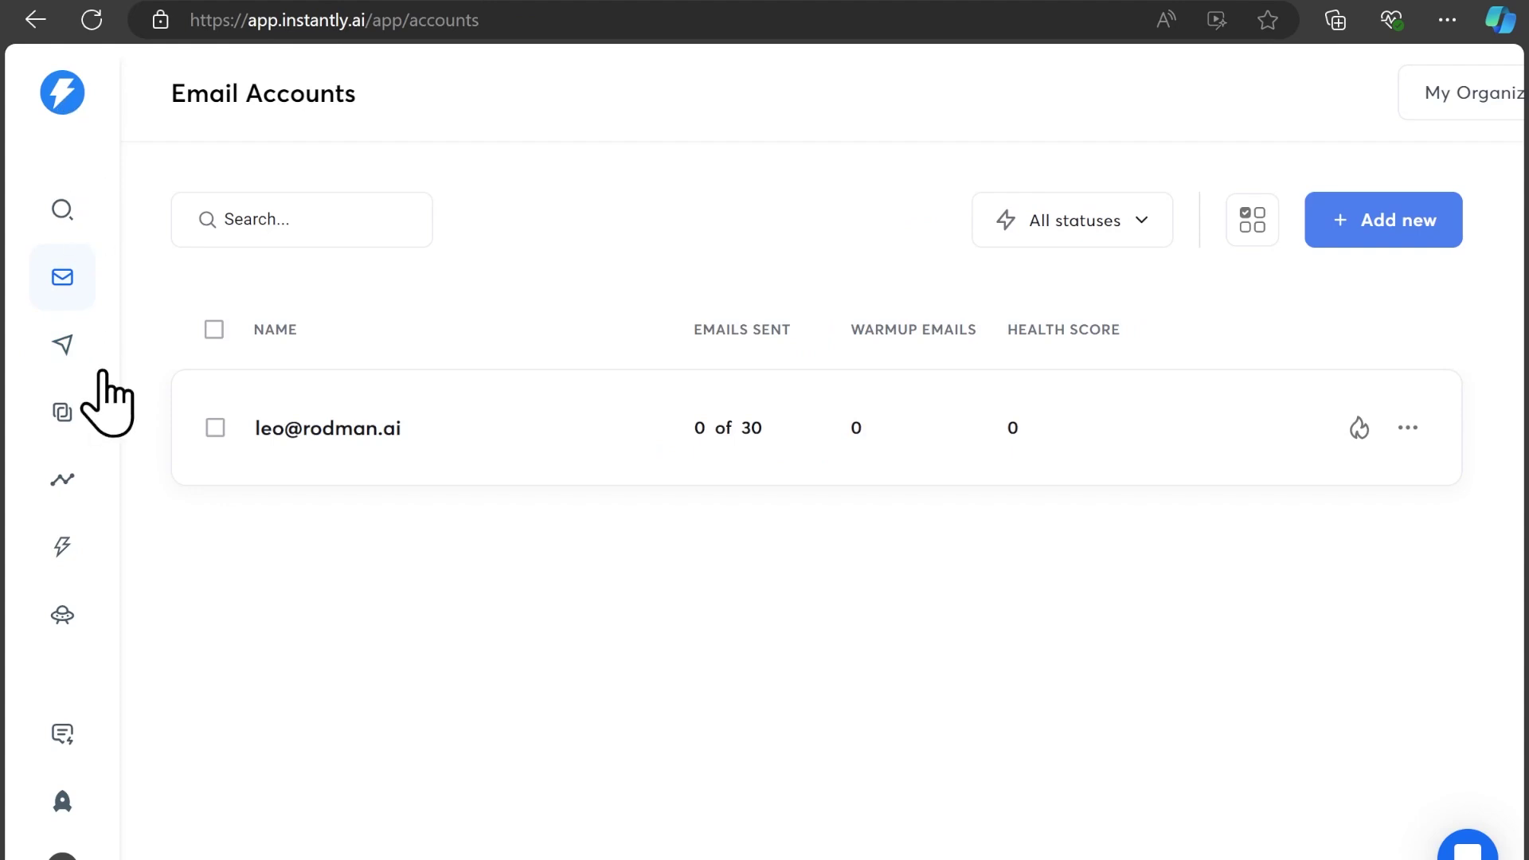
left_click(63, 348)
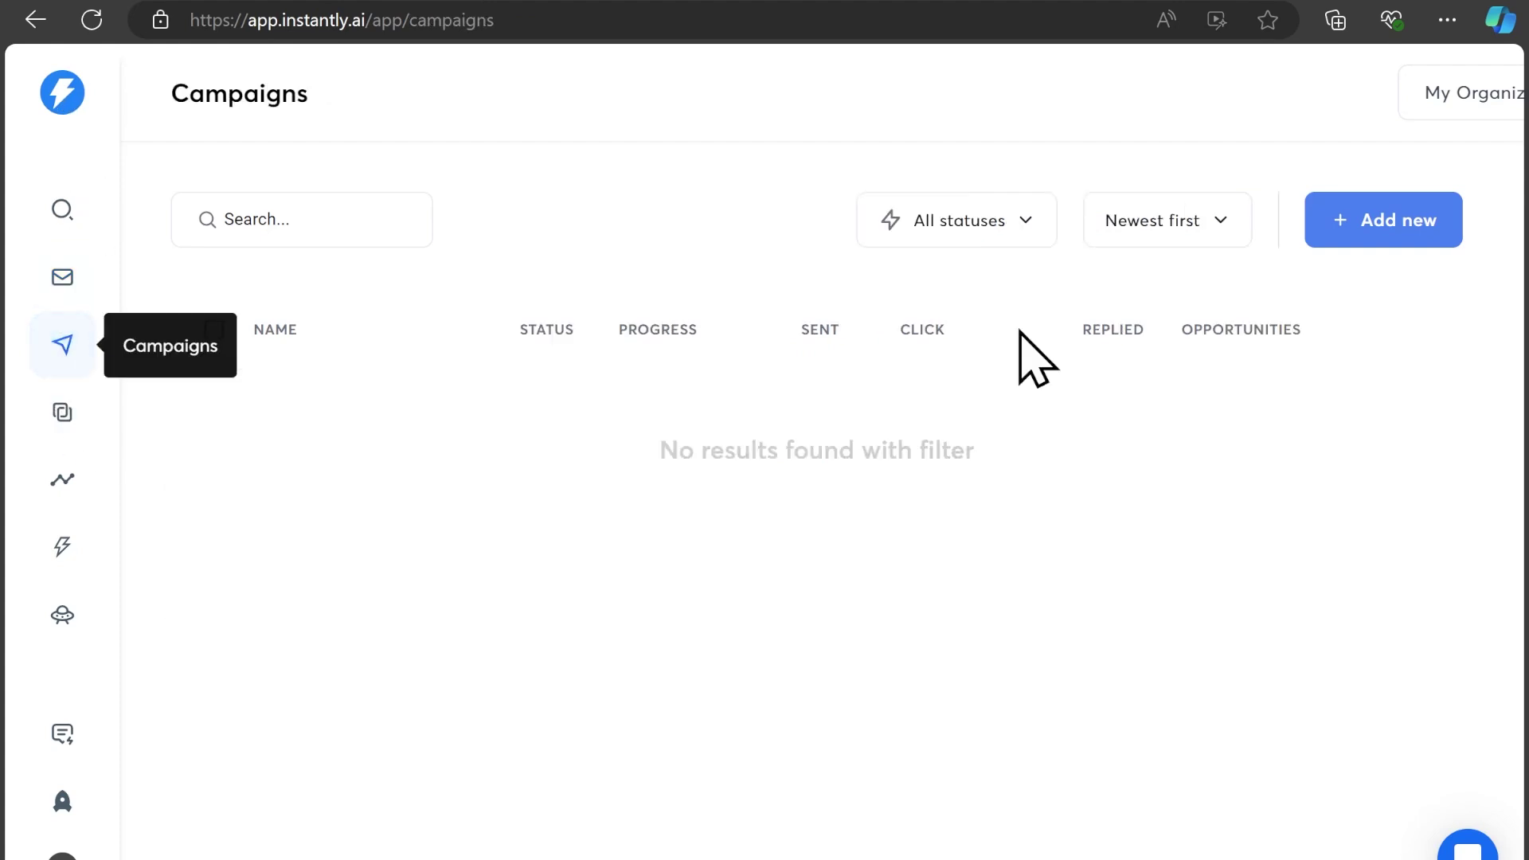
left_click(1449, 229)
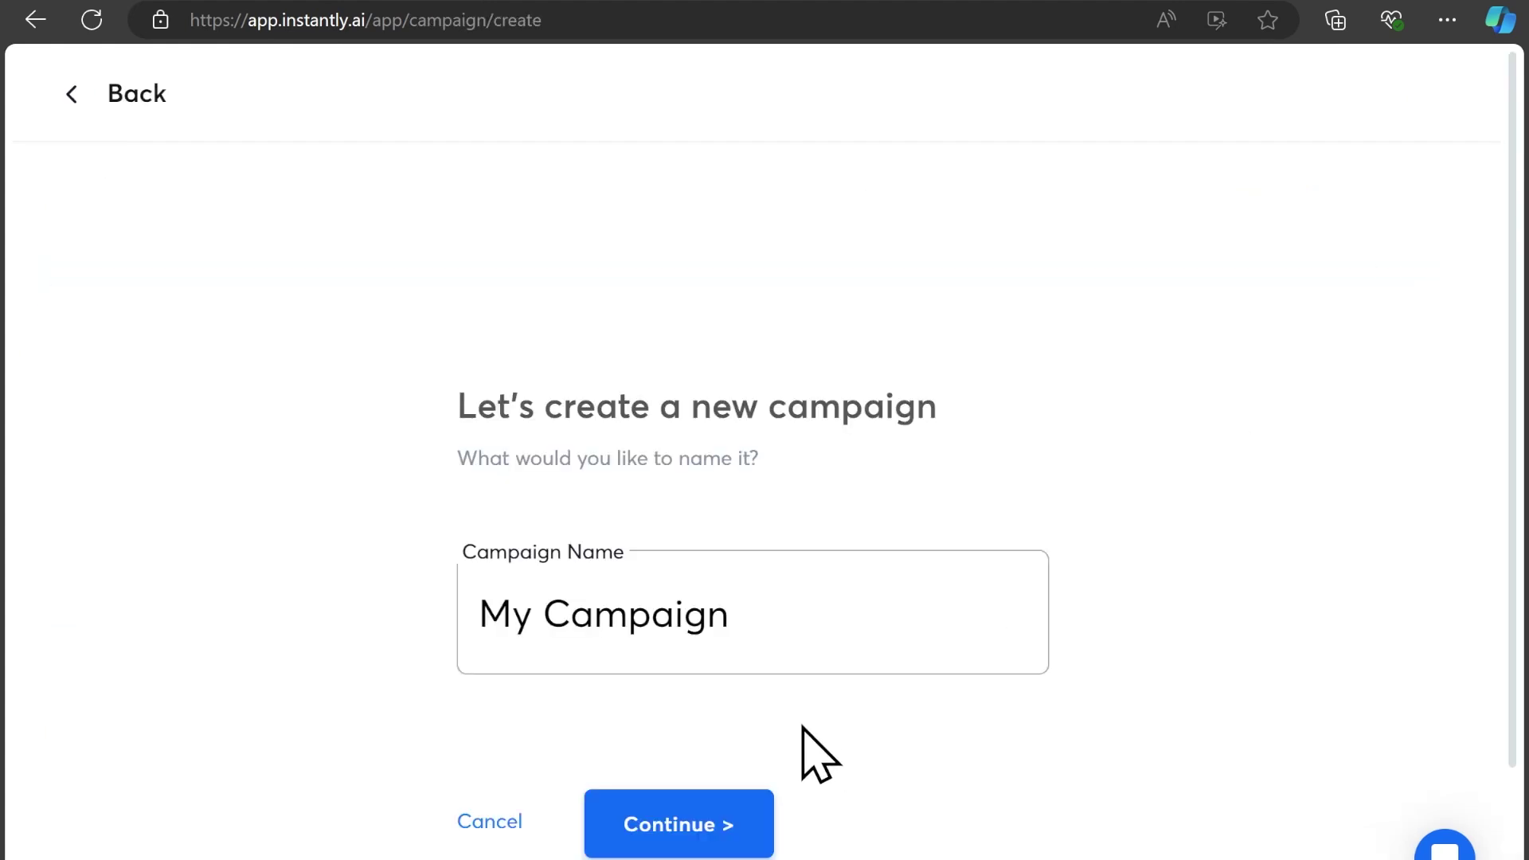
triple_click(838, 603)
type("Roid")
key("BackSpace")
key("BackSpace")
type("dman.ai C")
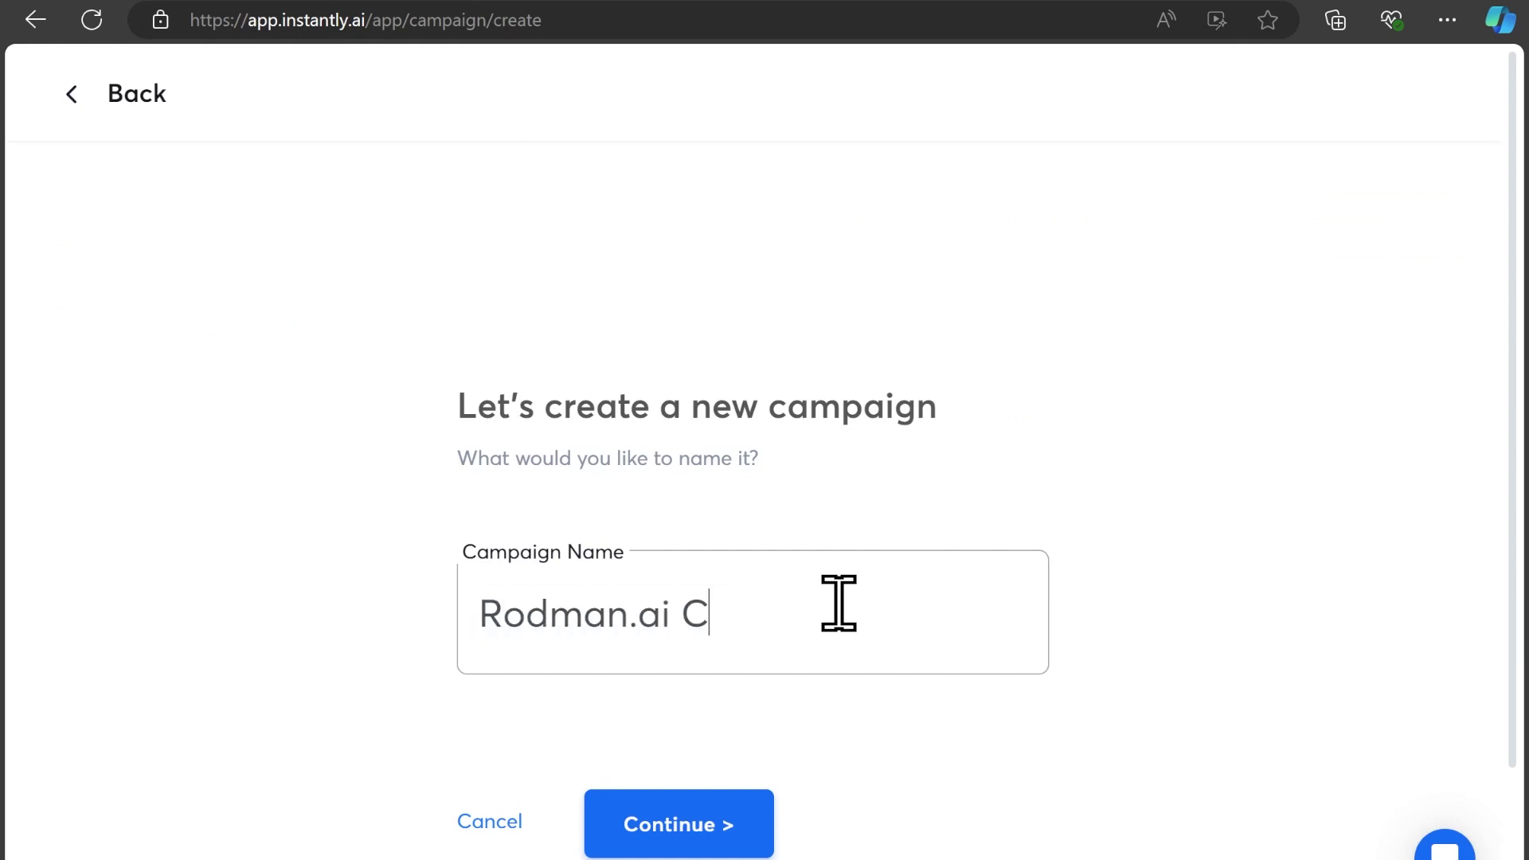
type("ampaign")
left_click(717, 822)
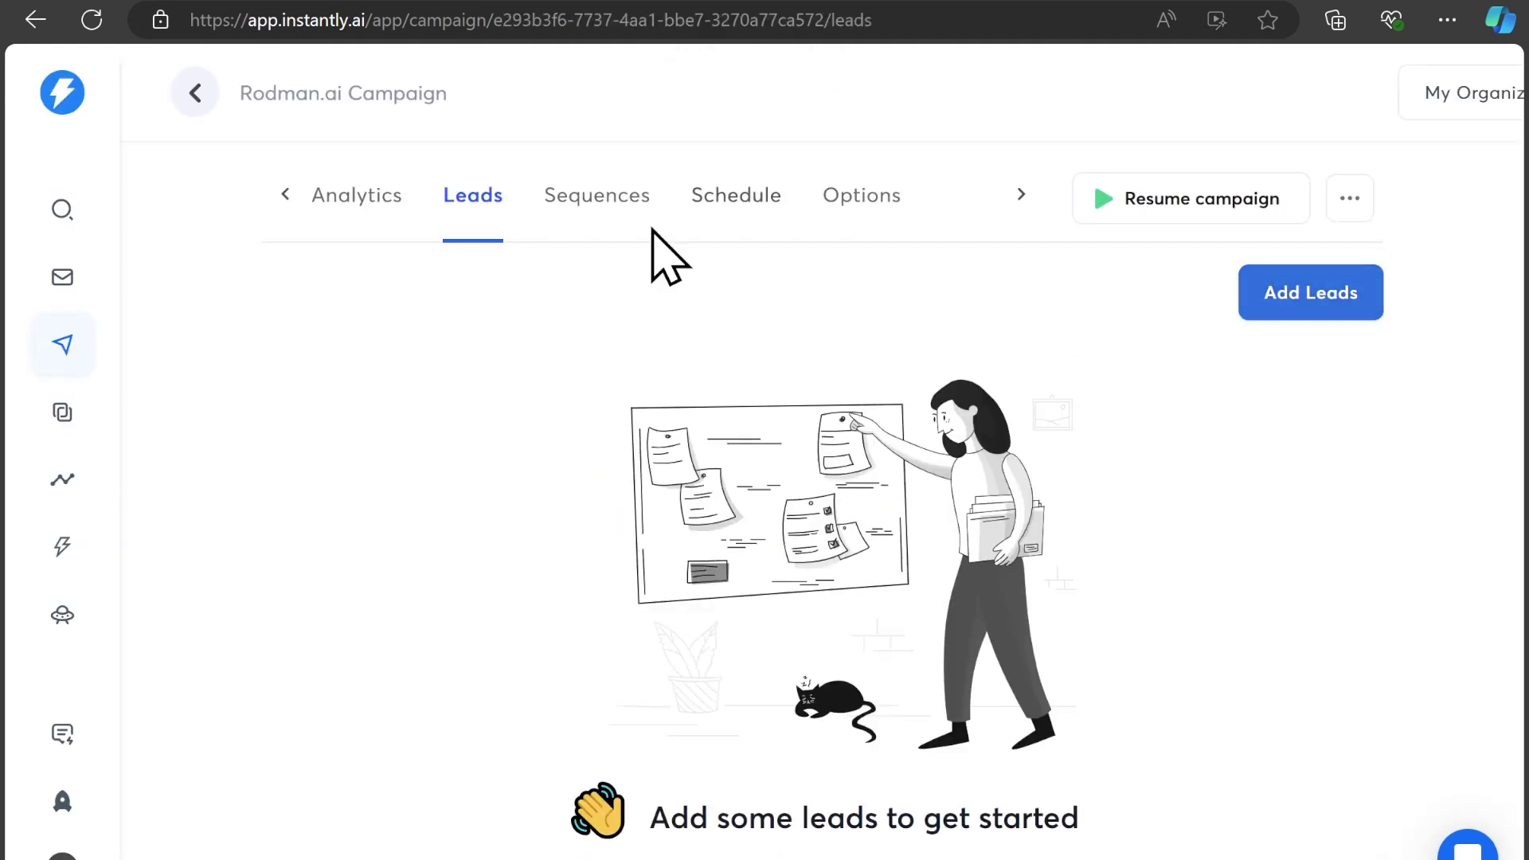
- Launch the AI Sequence Writer from the AI options in the campaign's Sequences editor
left_click(608, 205)
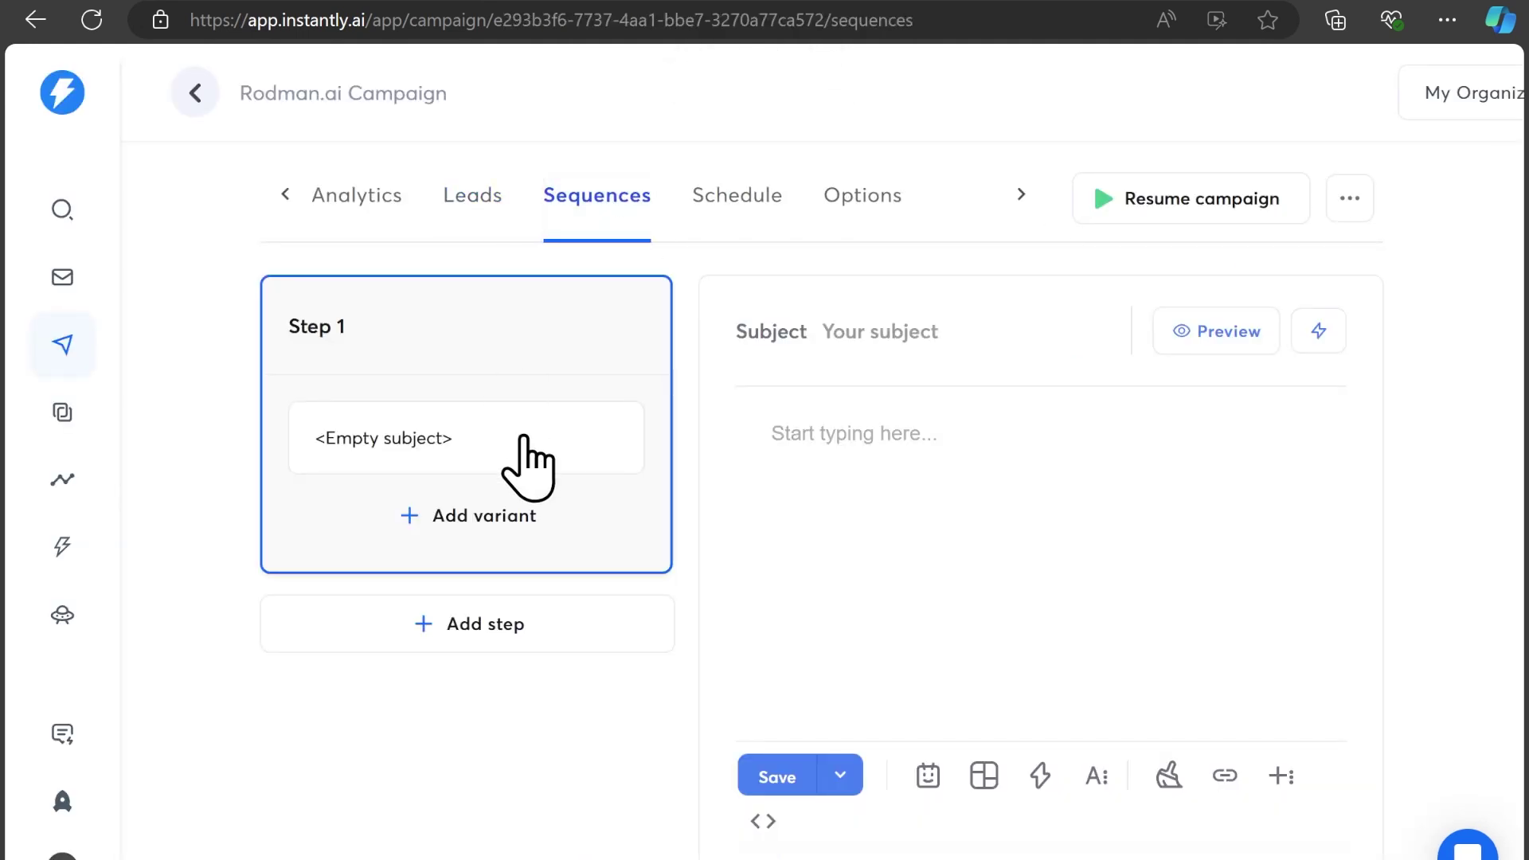
left_click(1316, 333)
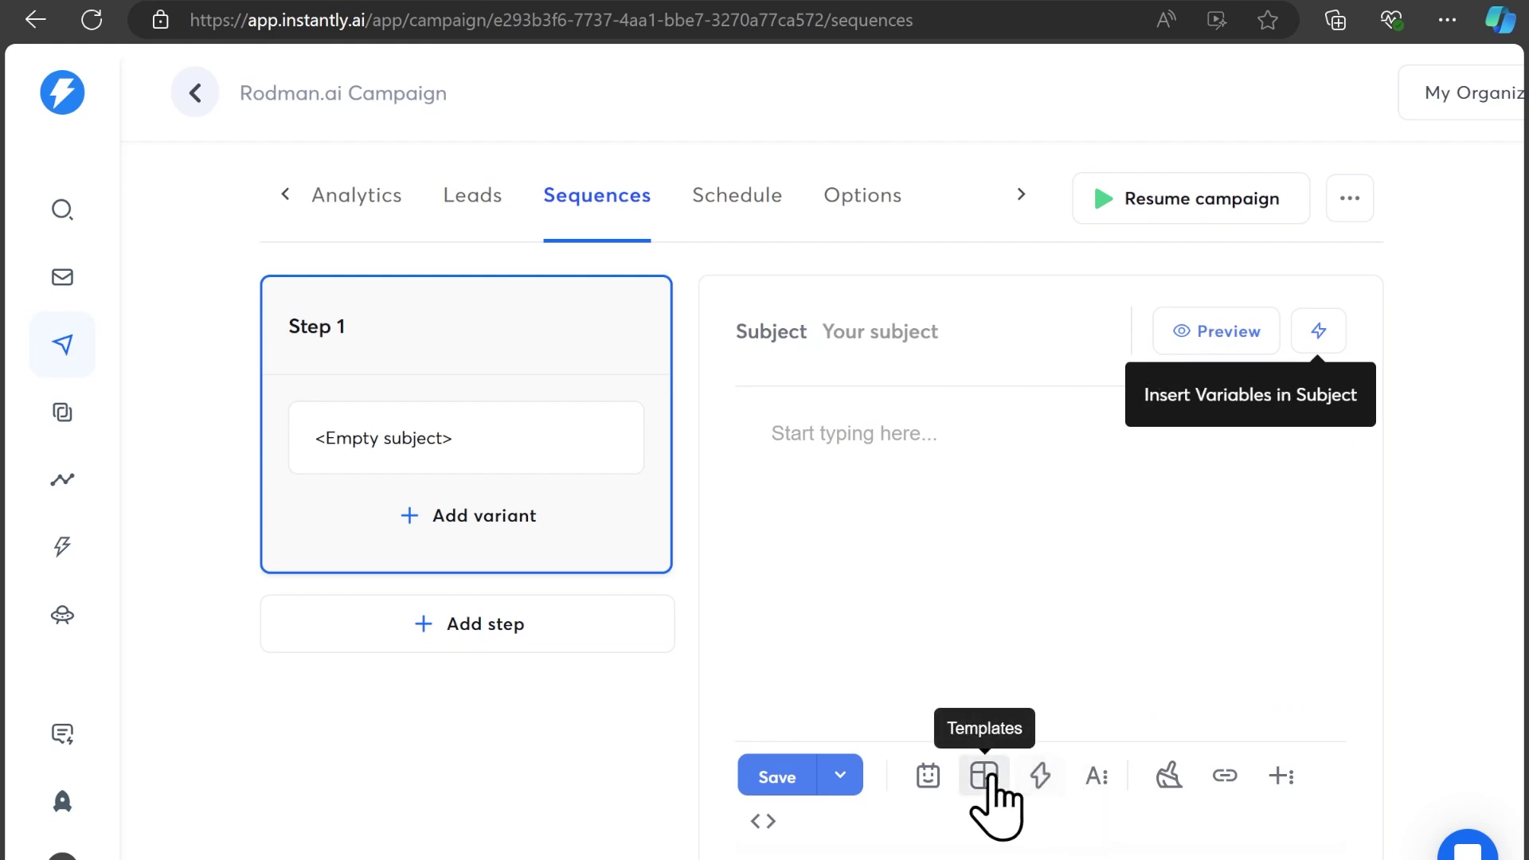
left_click(928, 777)
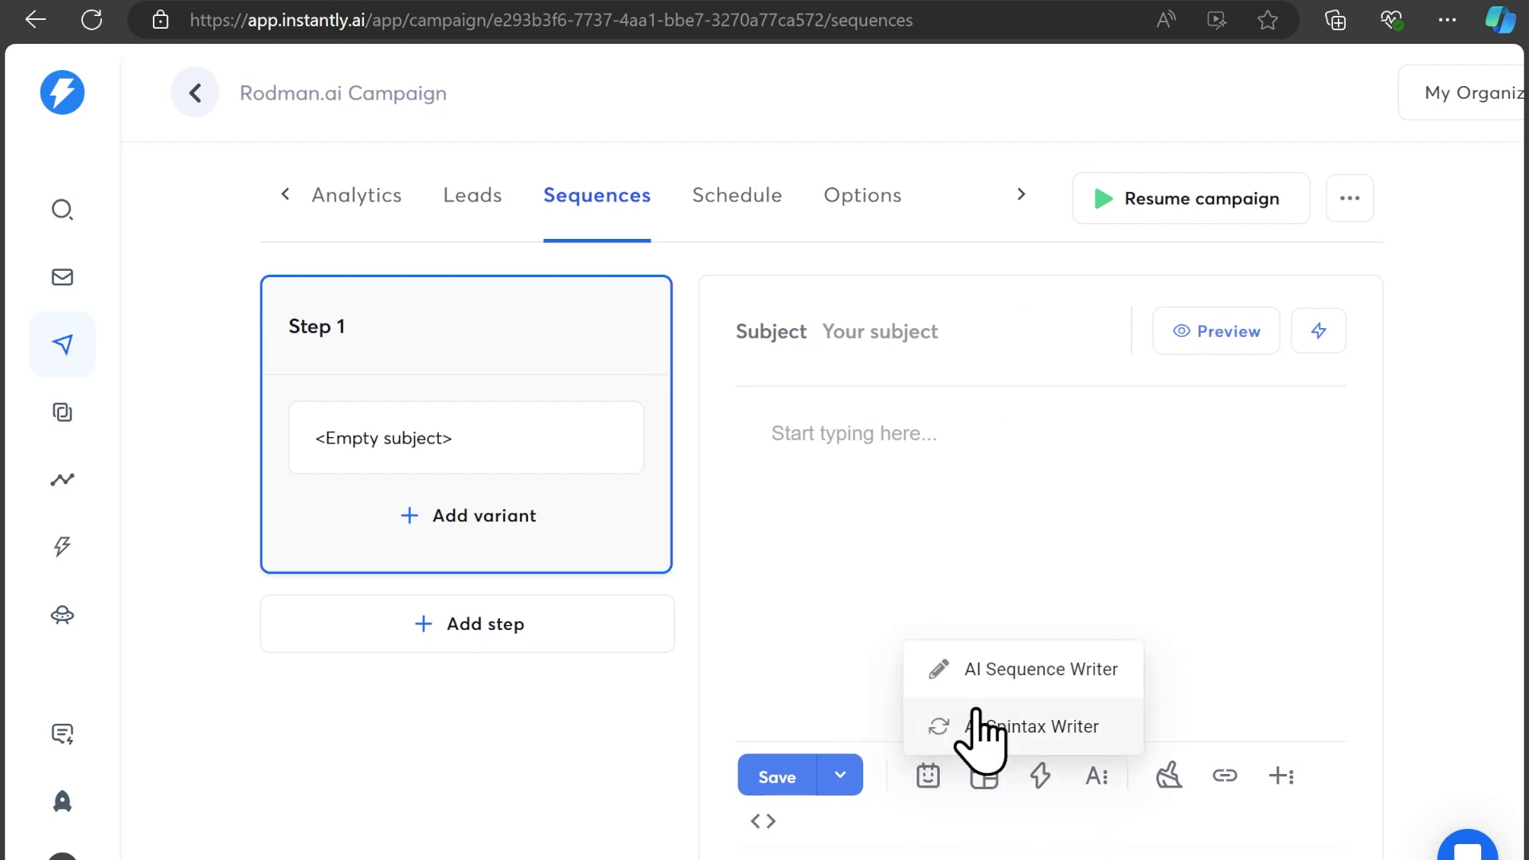
left_click(1024, 669)
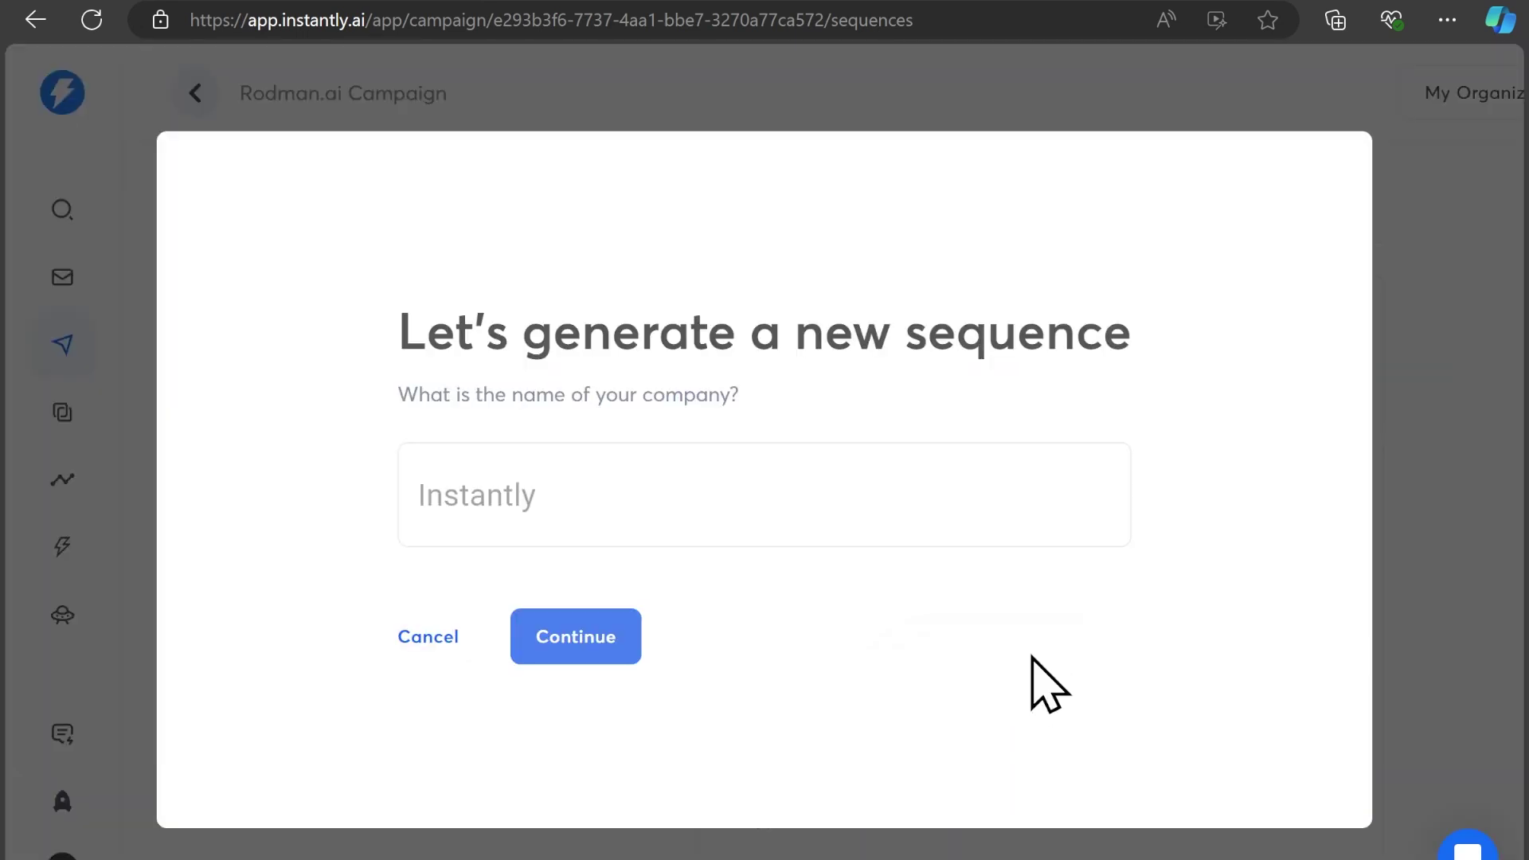
- Enter Rodman.ai as the company and describe its AI consulting and LinkedIn influencing offer
left_click(801, 517)
type("Rodman.ai")
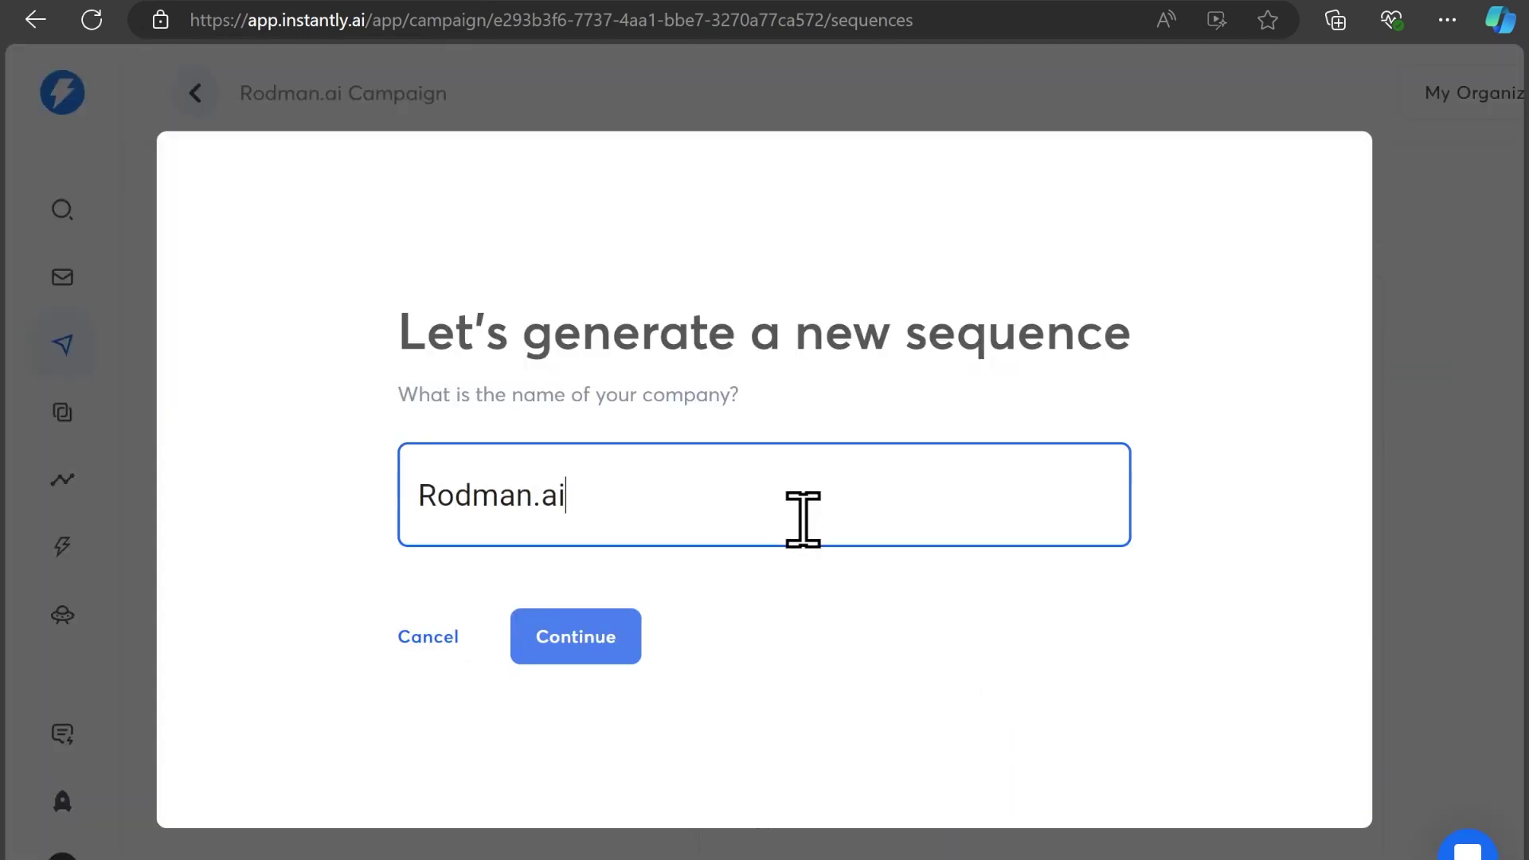
left_click(640, 640)
left_click(641, 486)
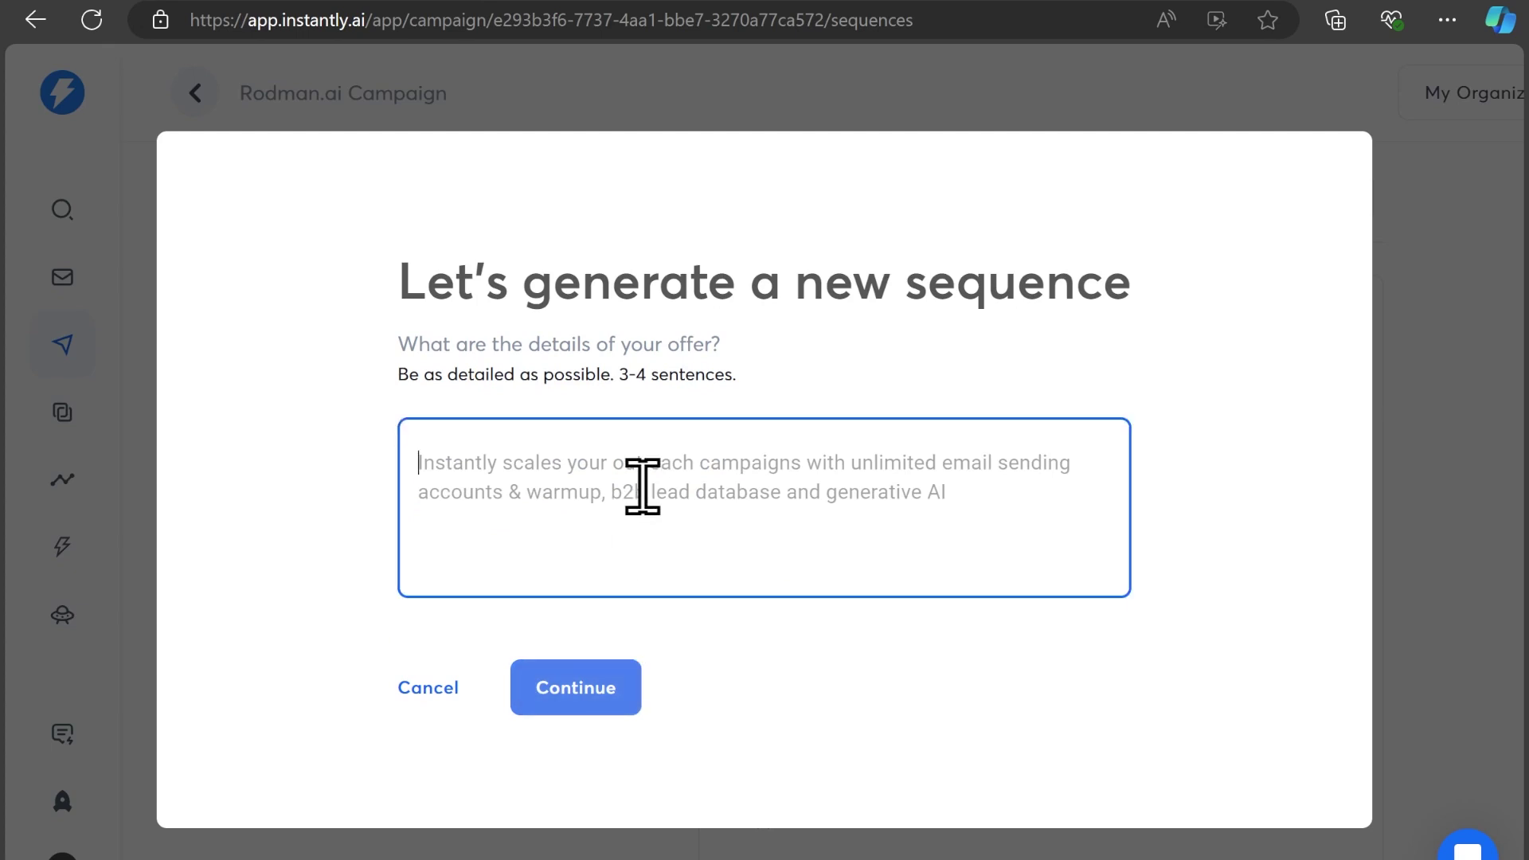
type("Rodman.ai delivers AI co")
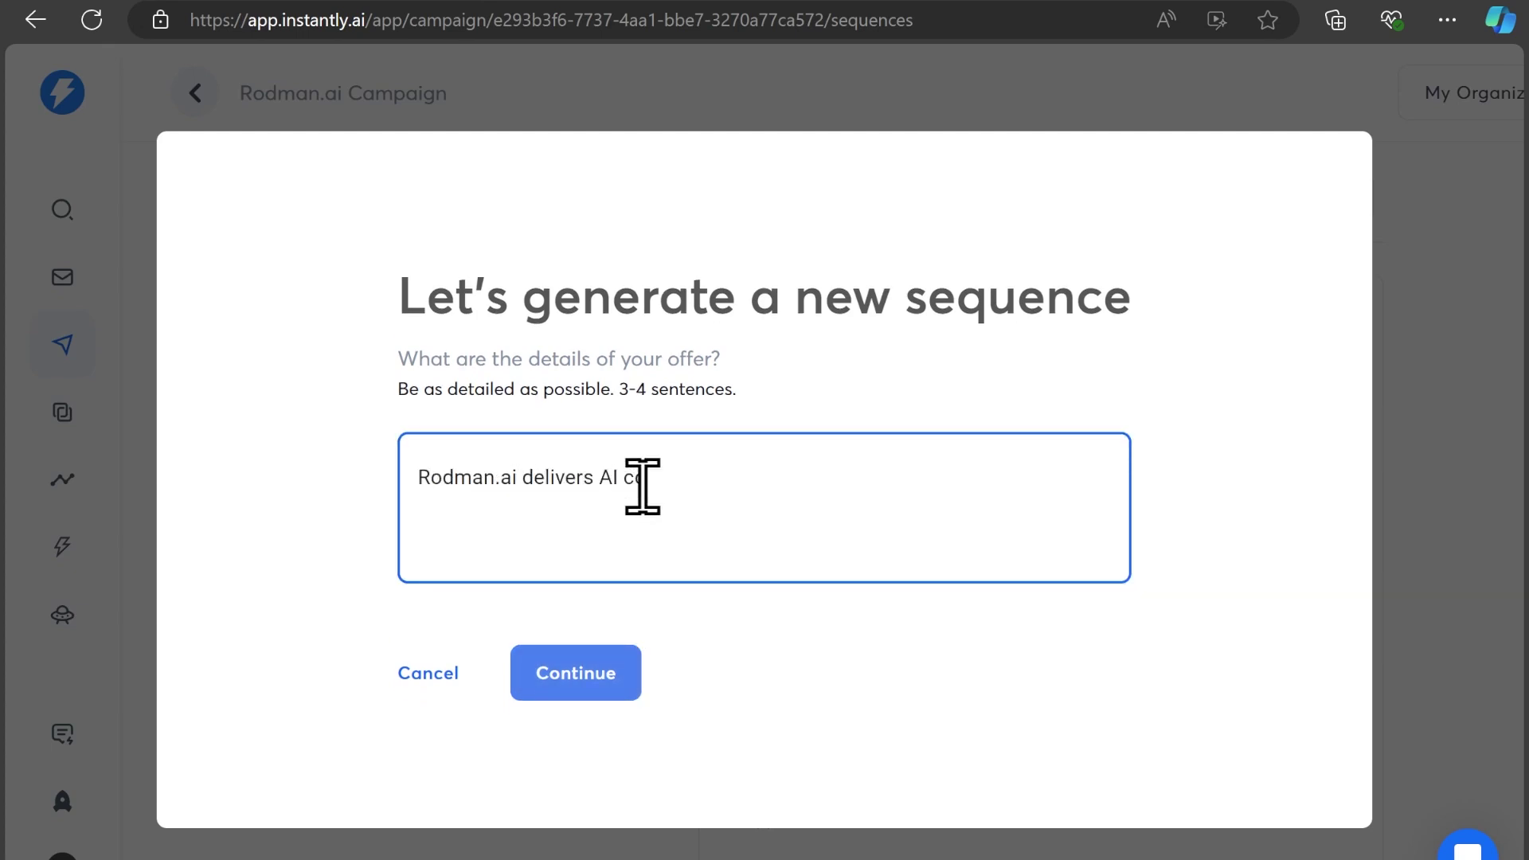
type("nsulting")
key("Tab")
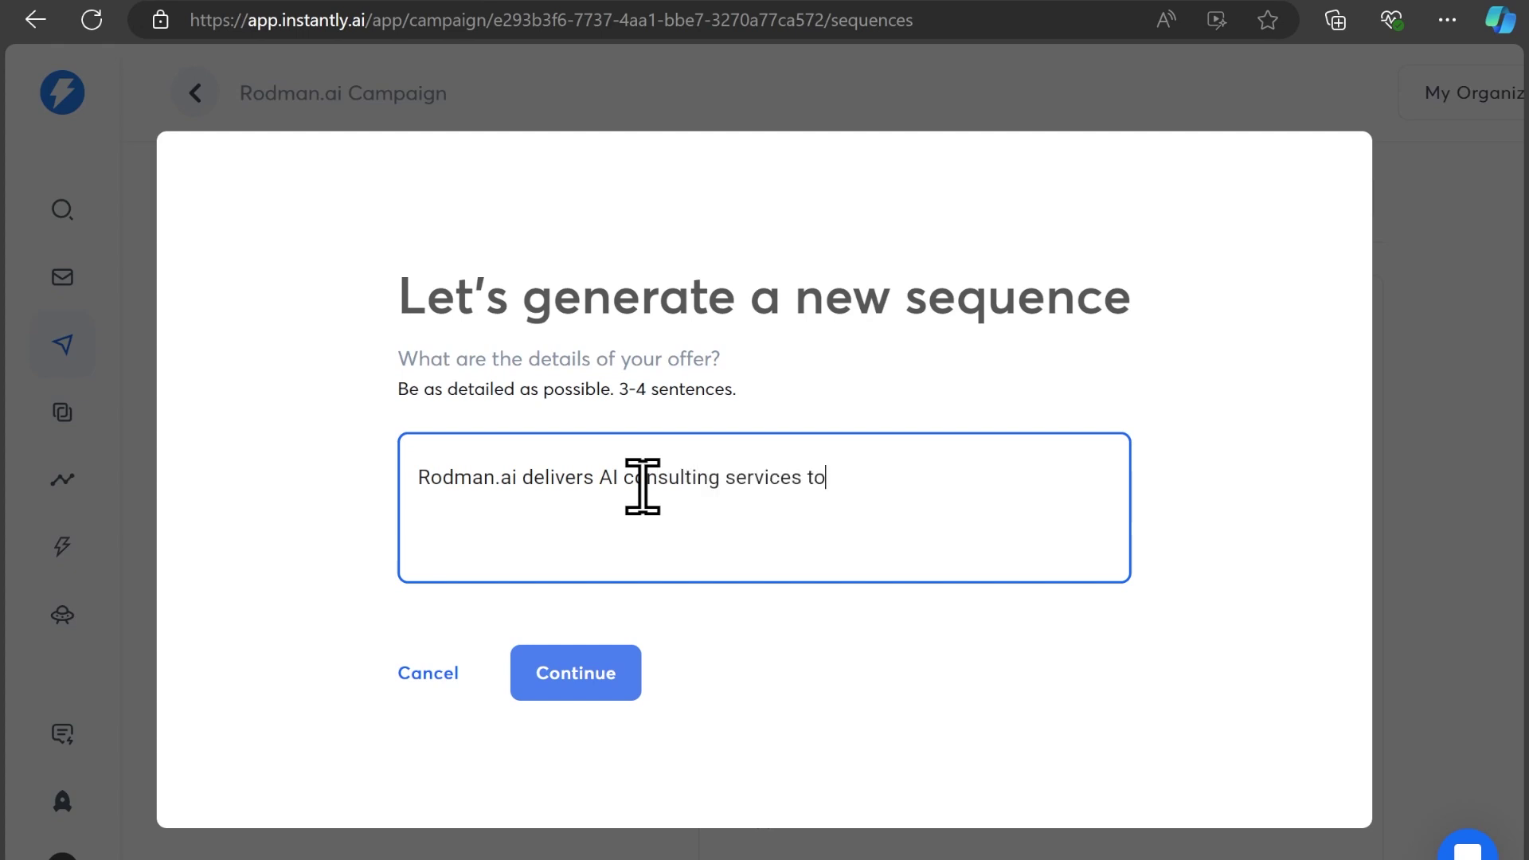
type(" com")
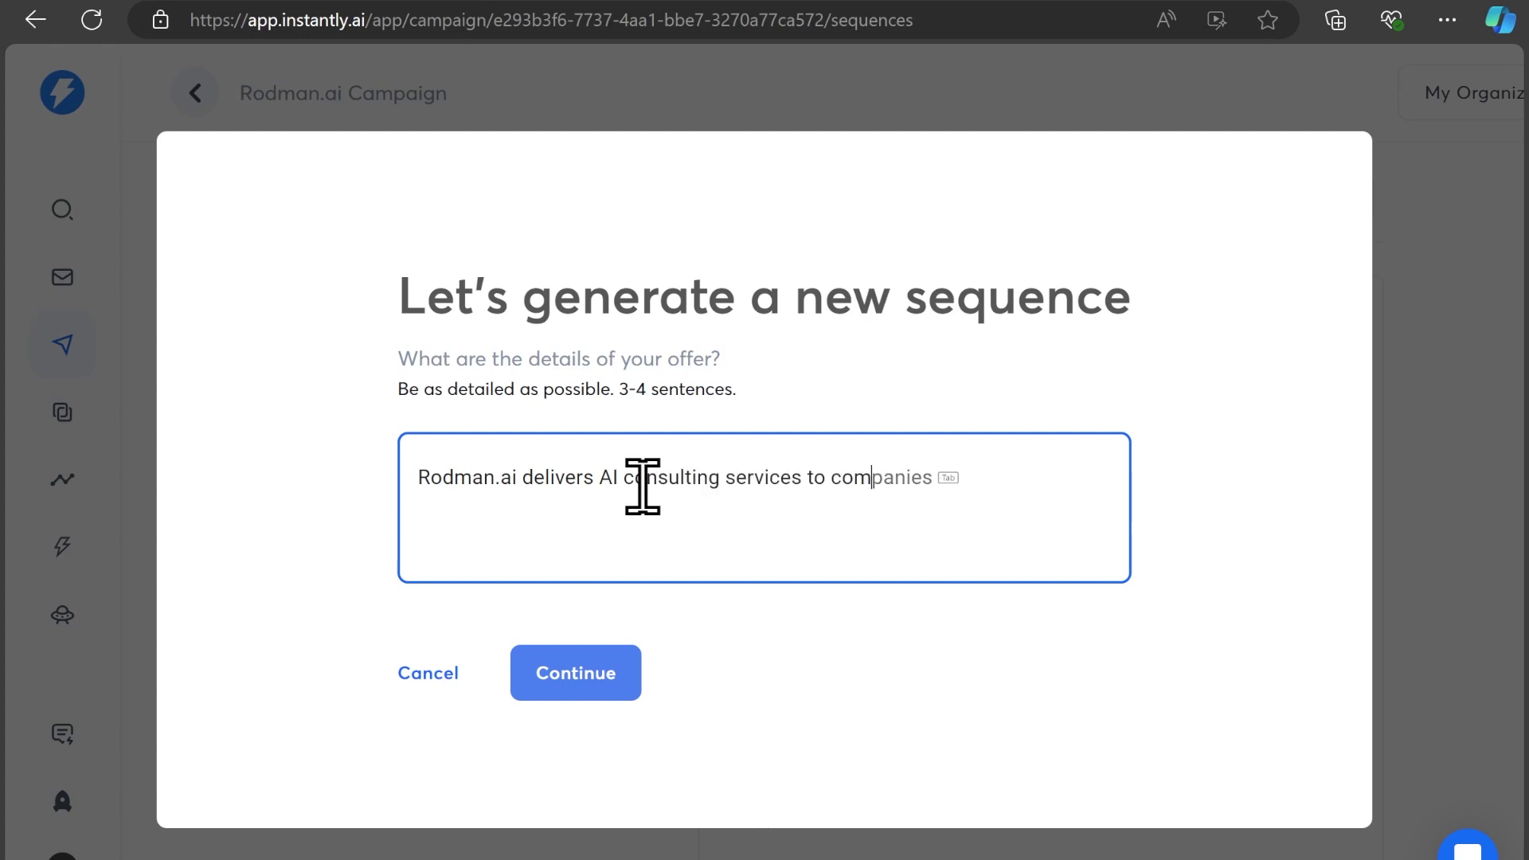
type("panies worldwide, ")
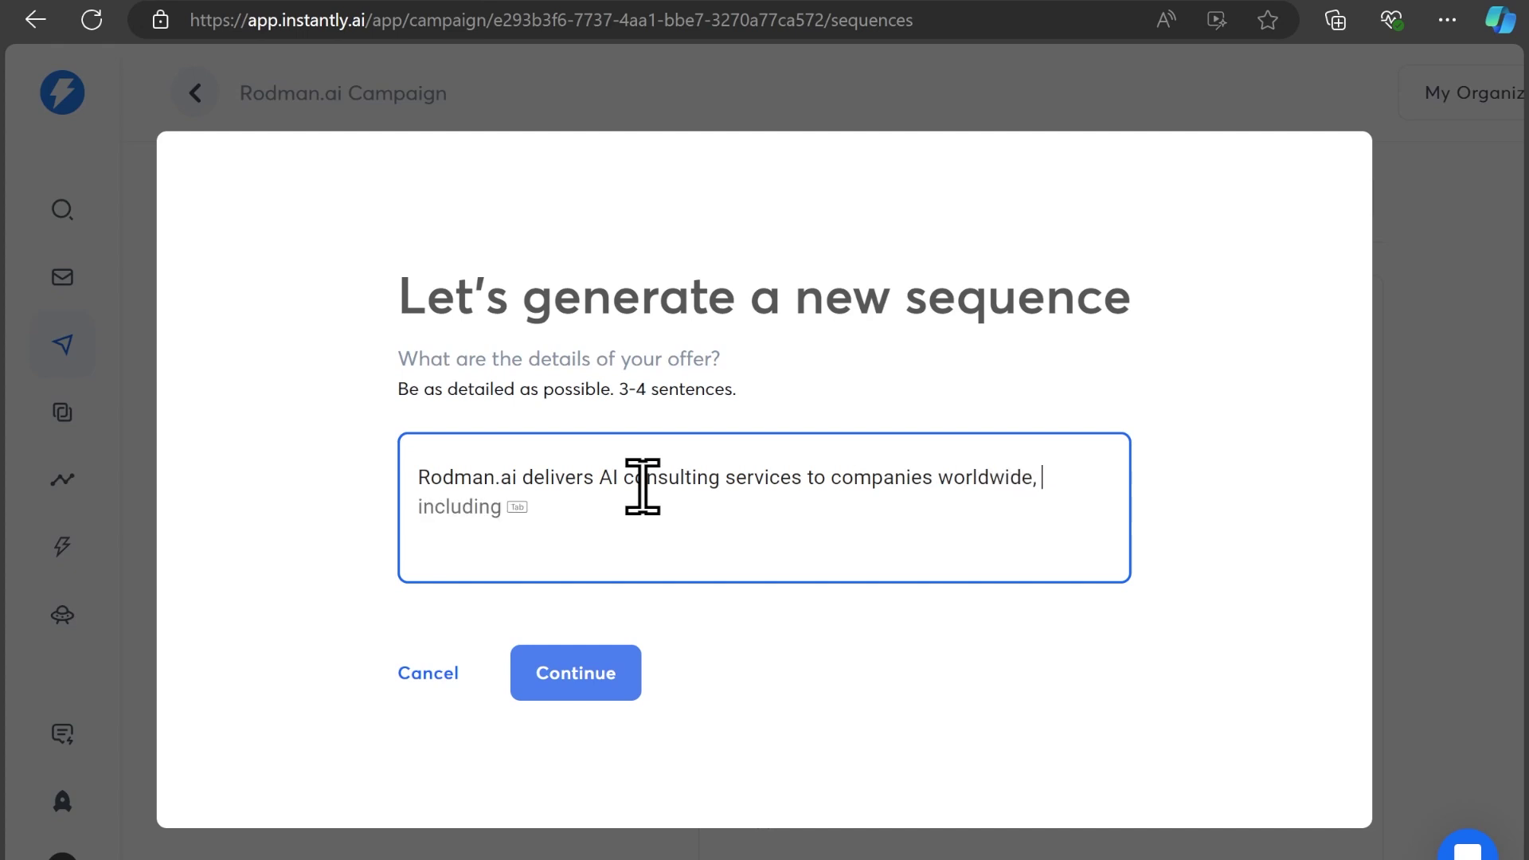
type("along with LinkedIn influe")
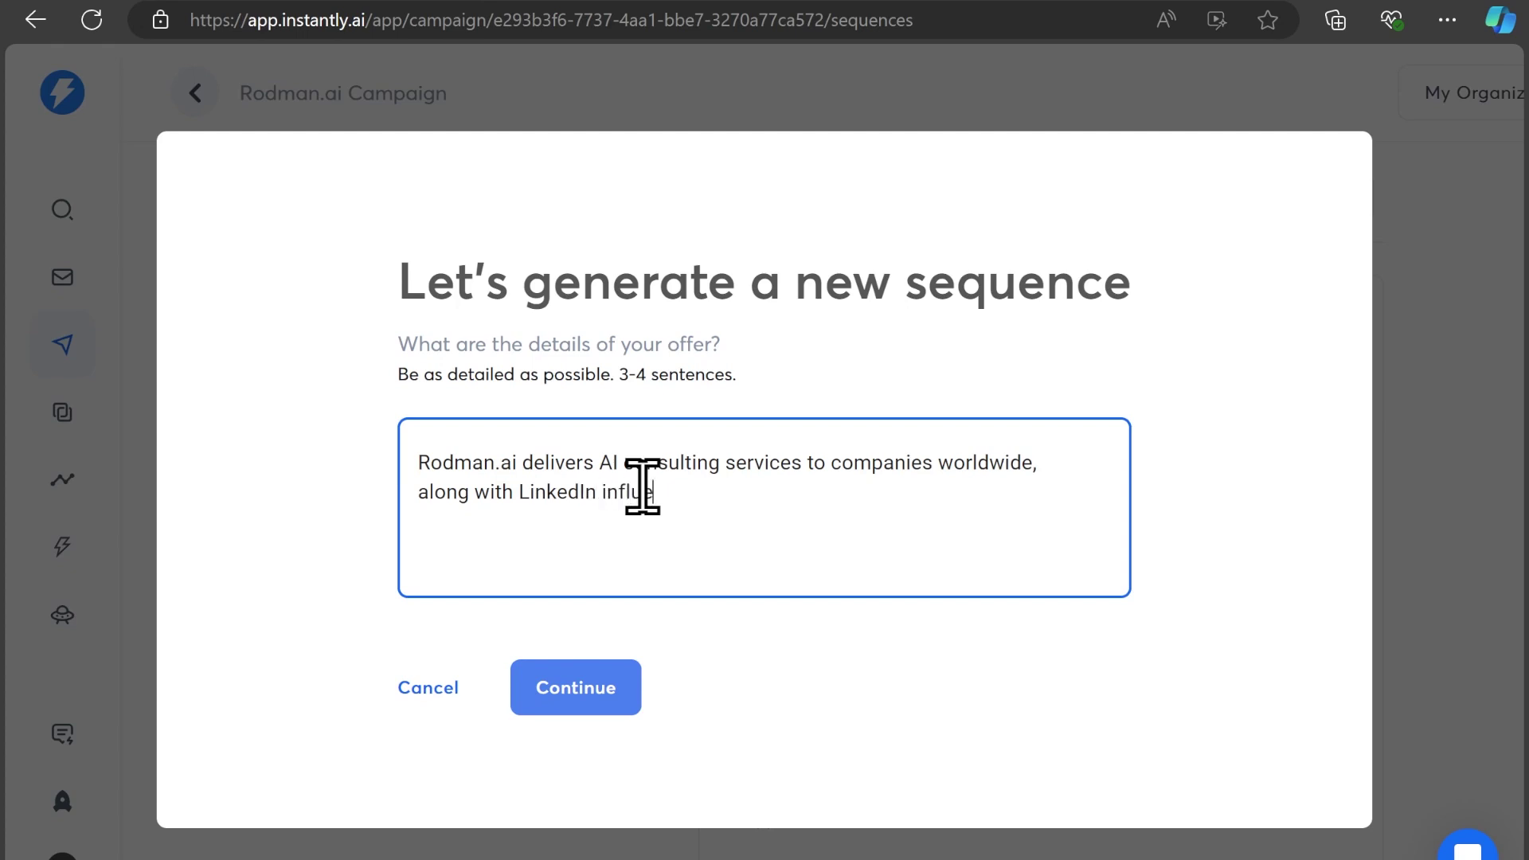
type("ncing services. Contact us")
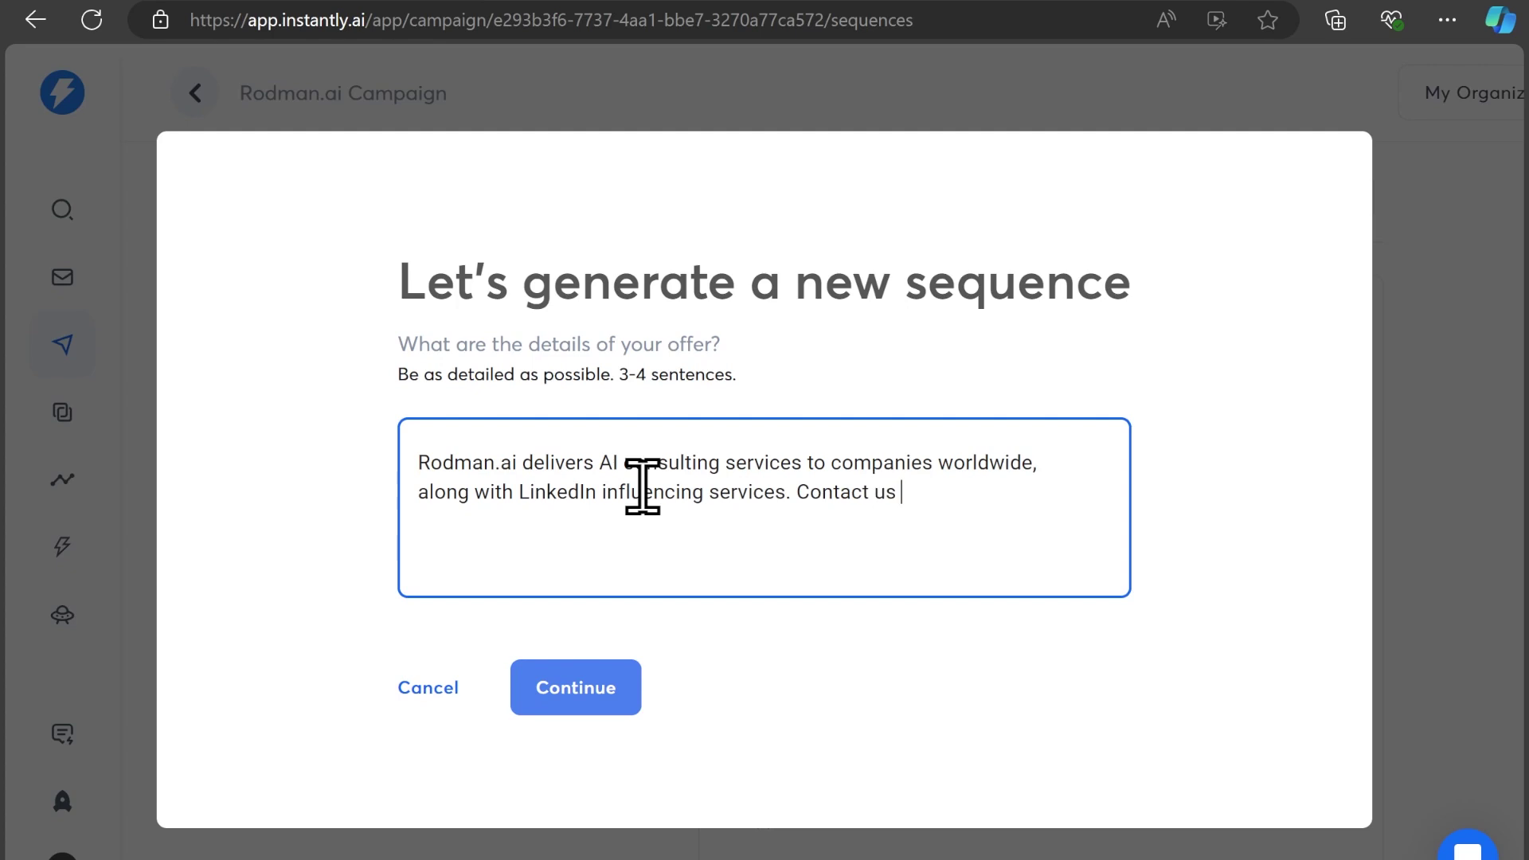
type("learn more about ")
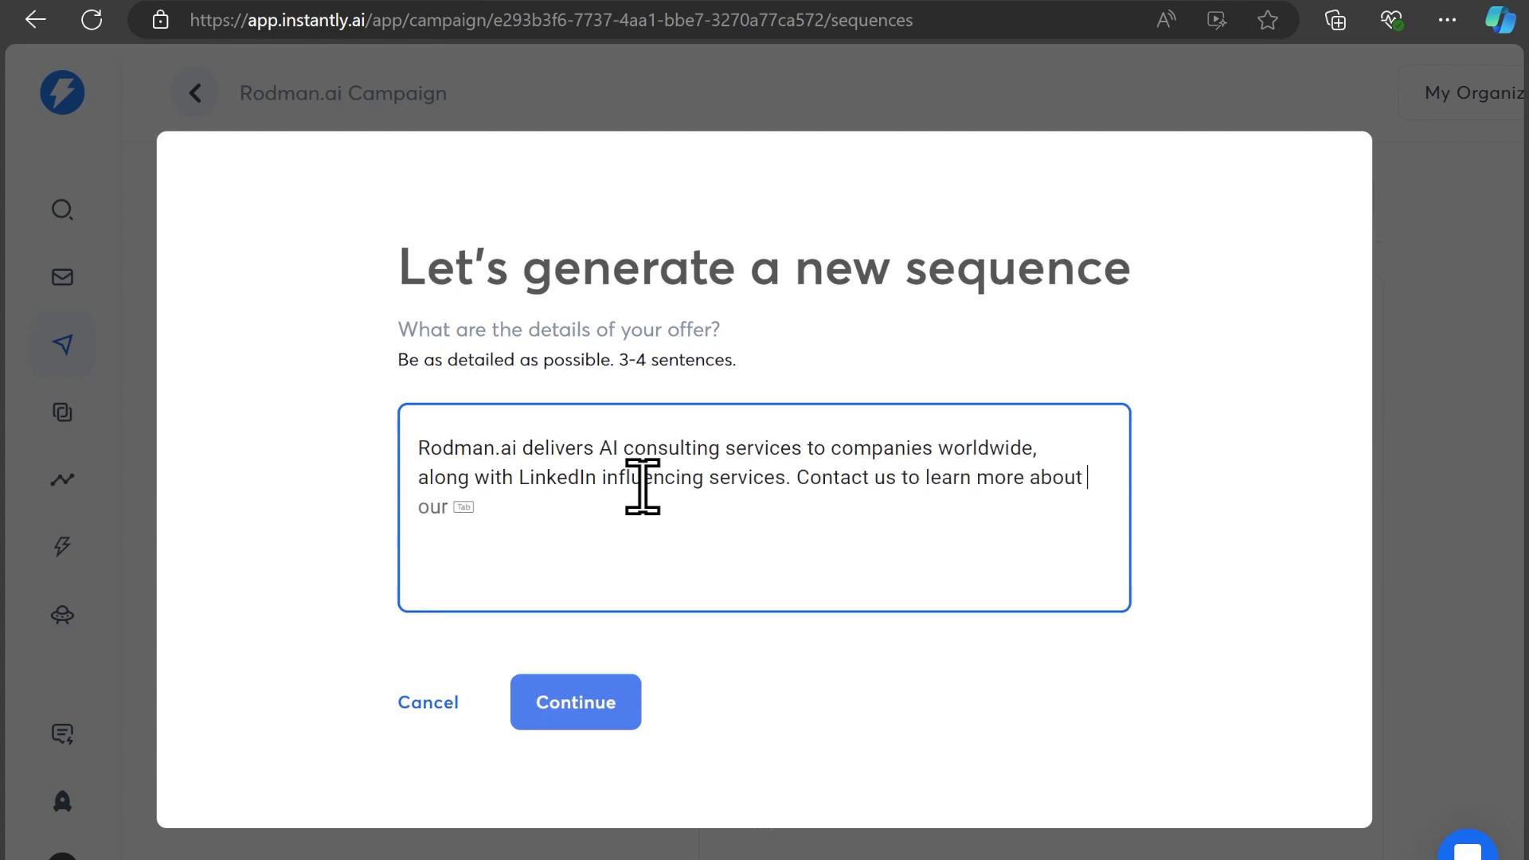
type("ser")
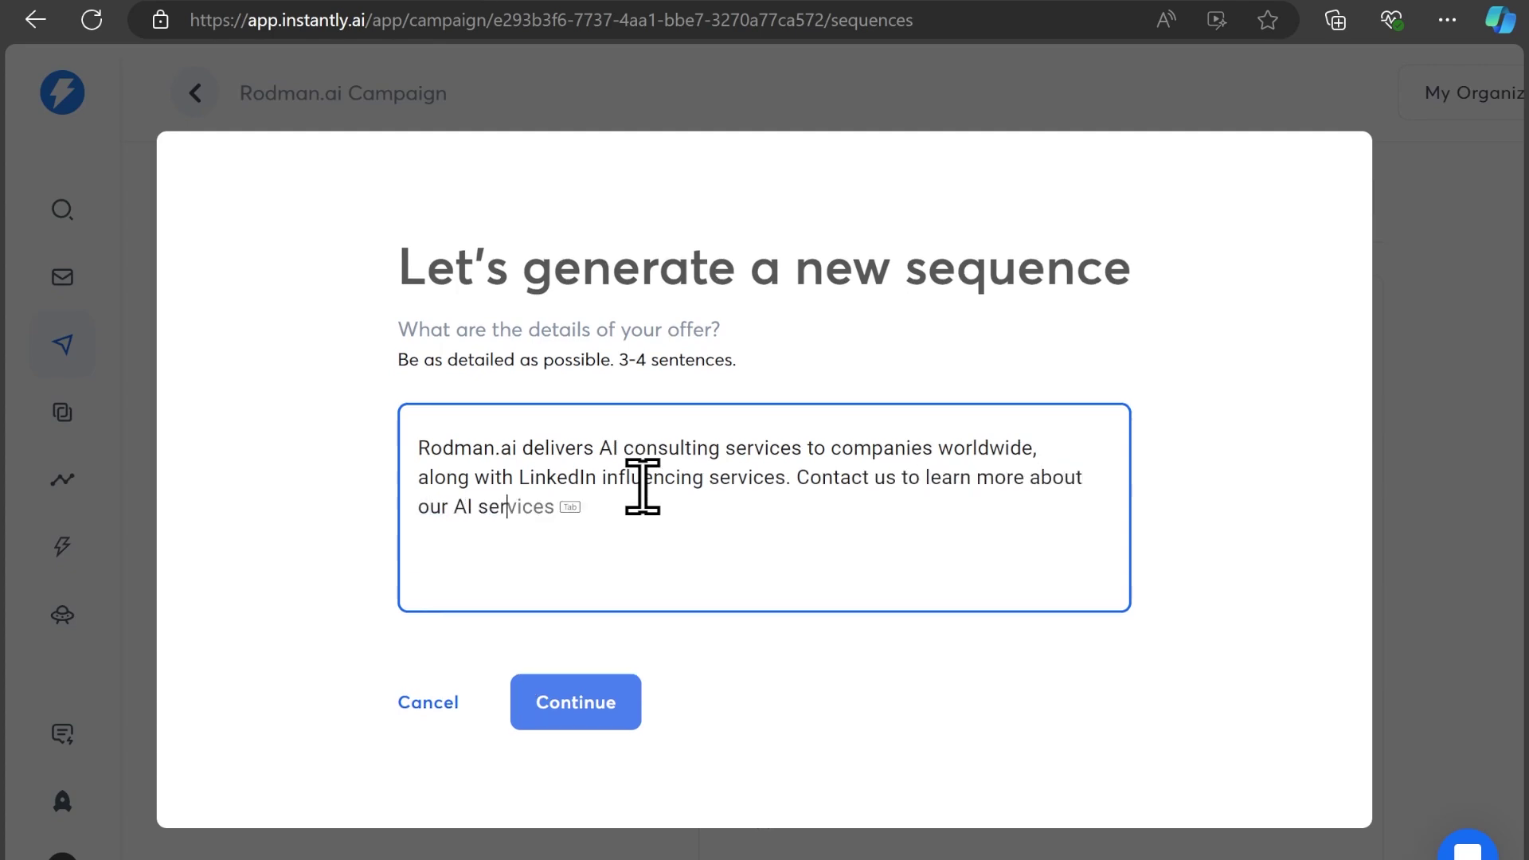
type("nd bespoke plans!")
left_click(585, 714)
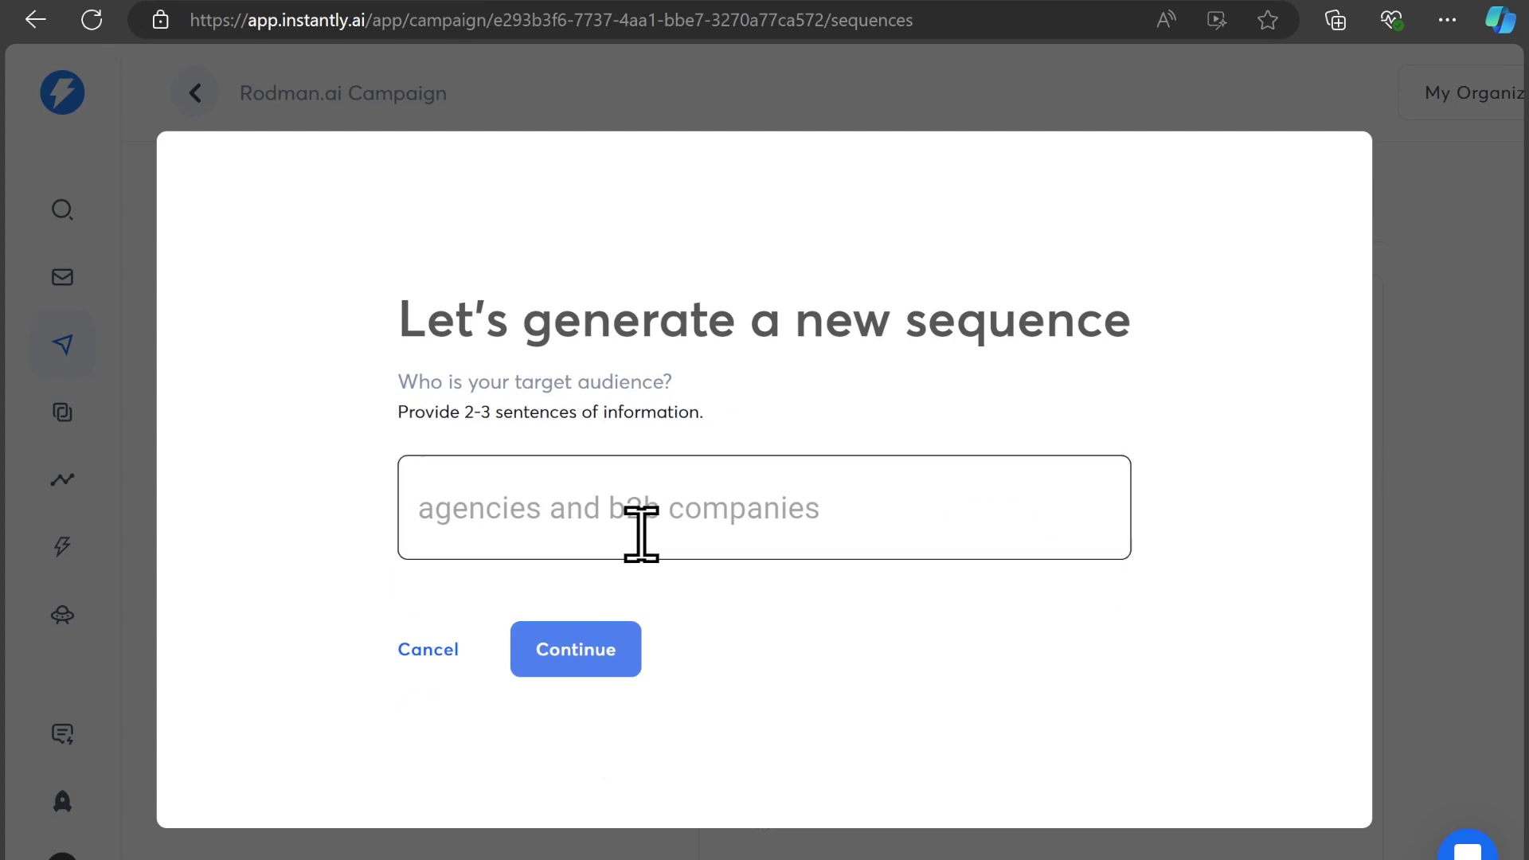
left_click(641, 531)
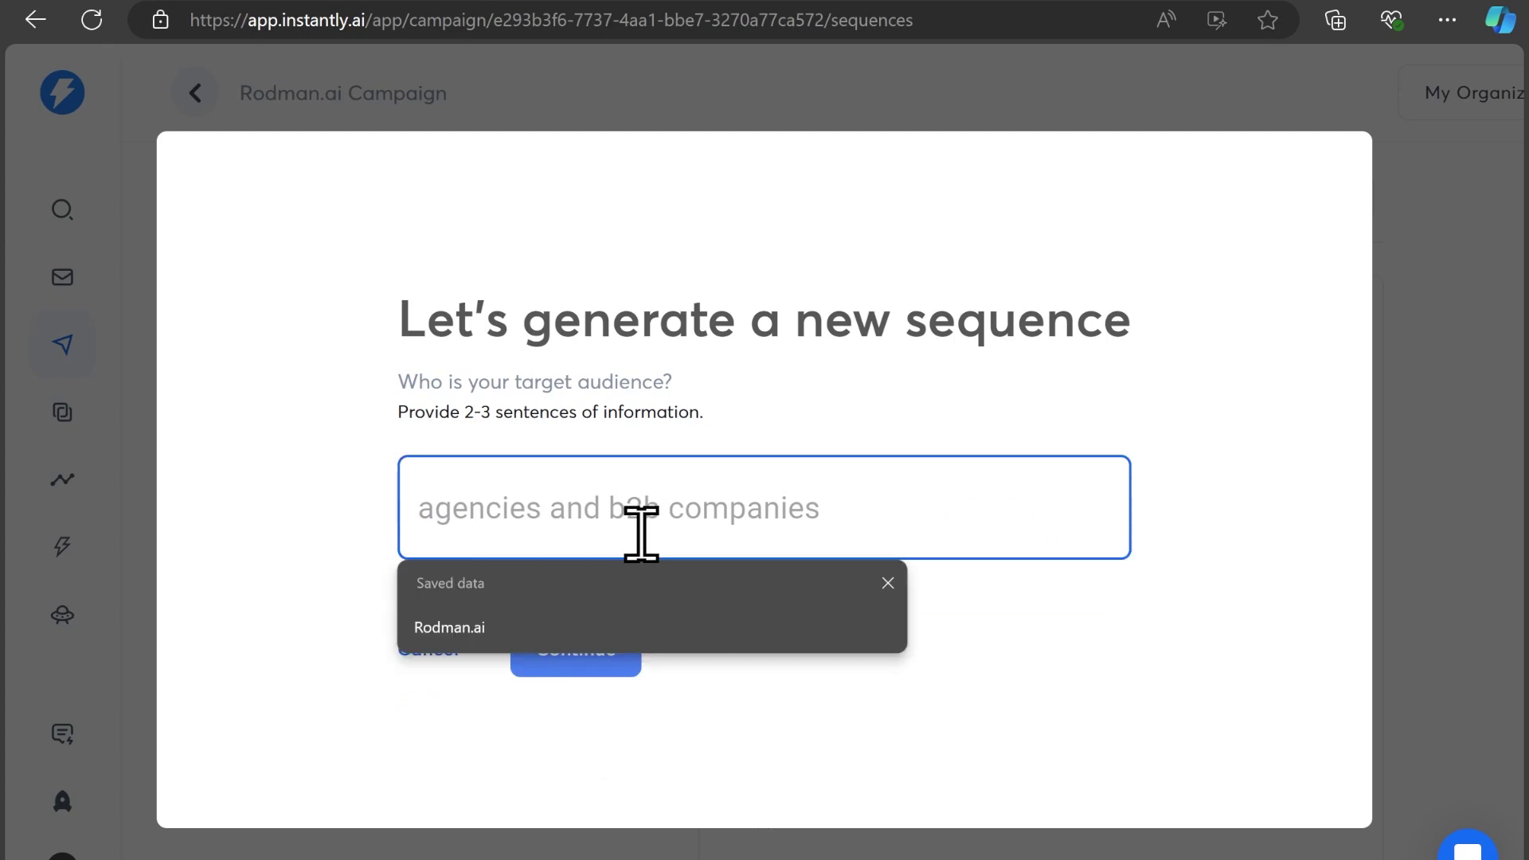
type("Age")
type("ncies an")
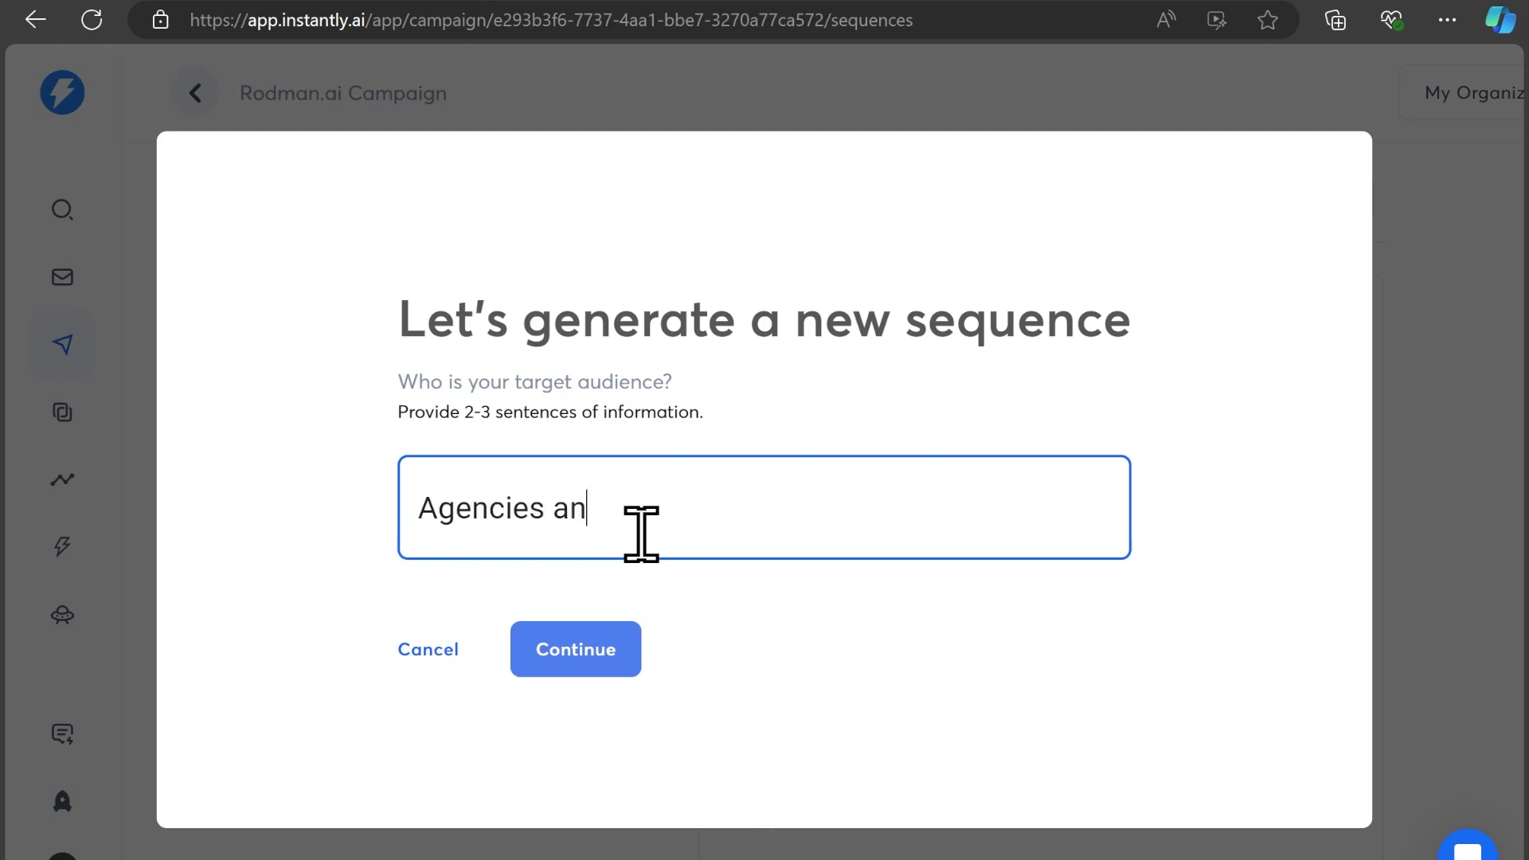
type("d B2B comp")
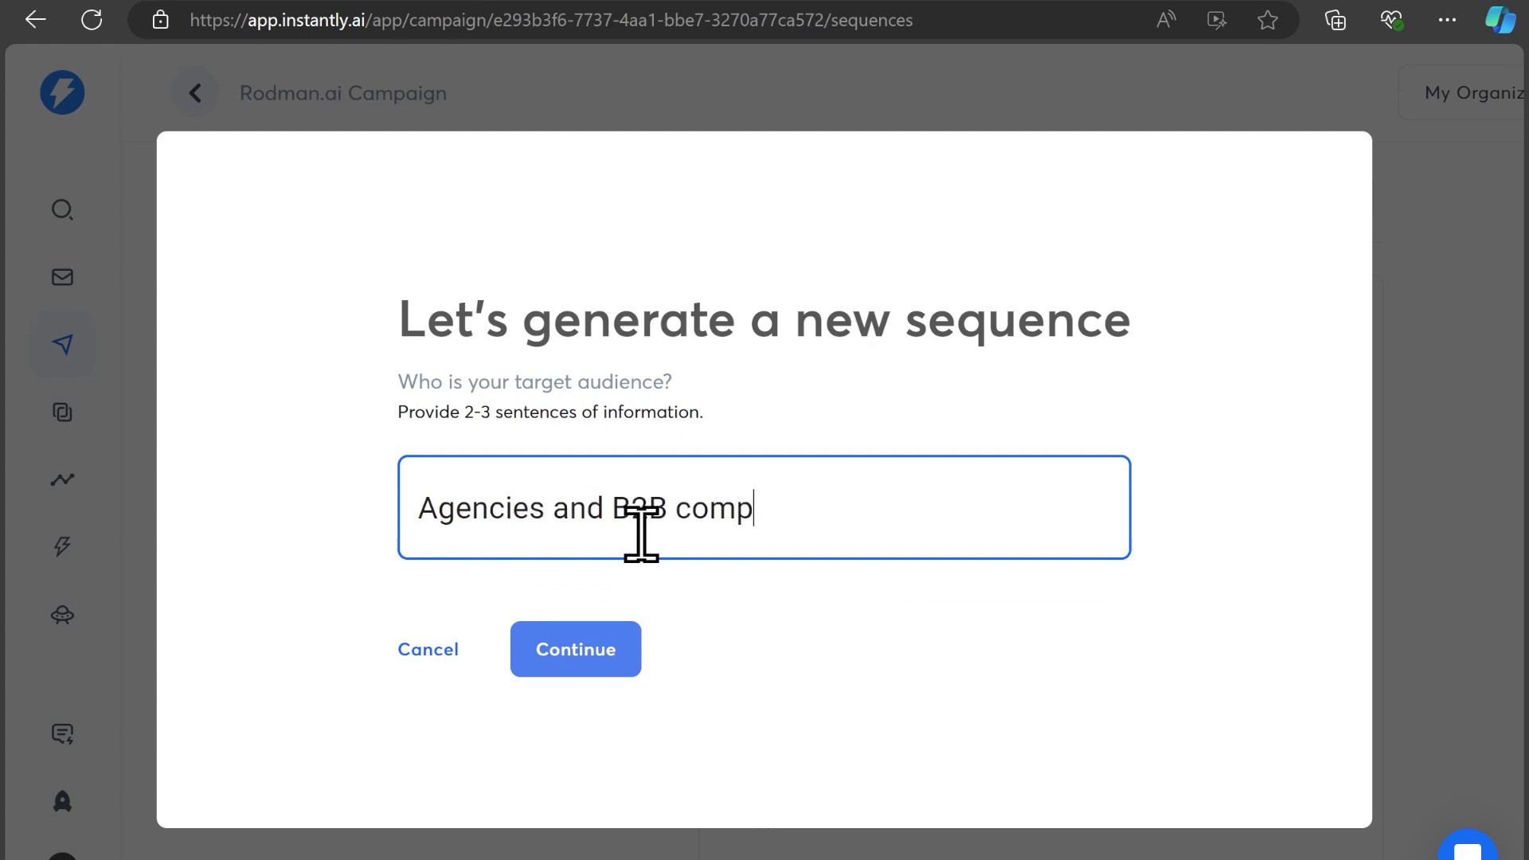
type("anies")
type(" interested in ")
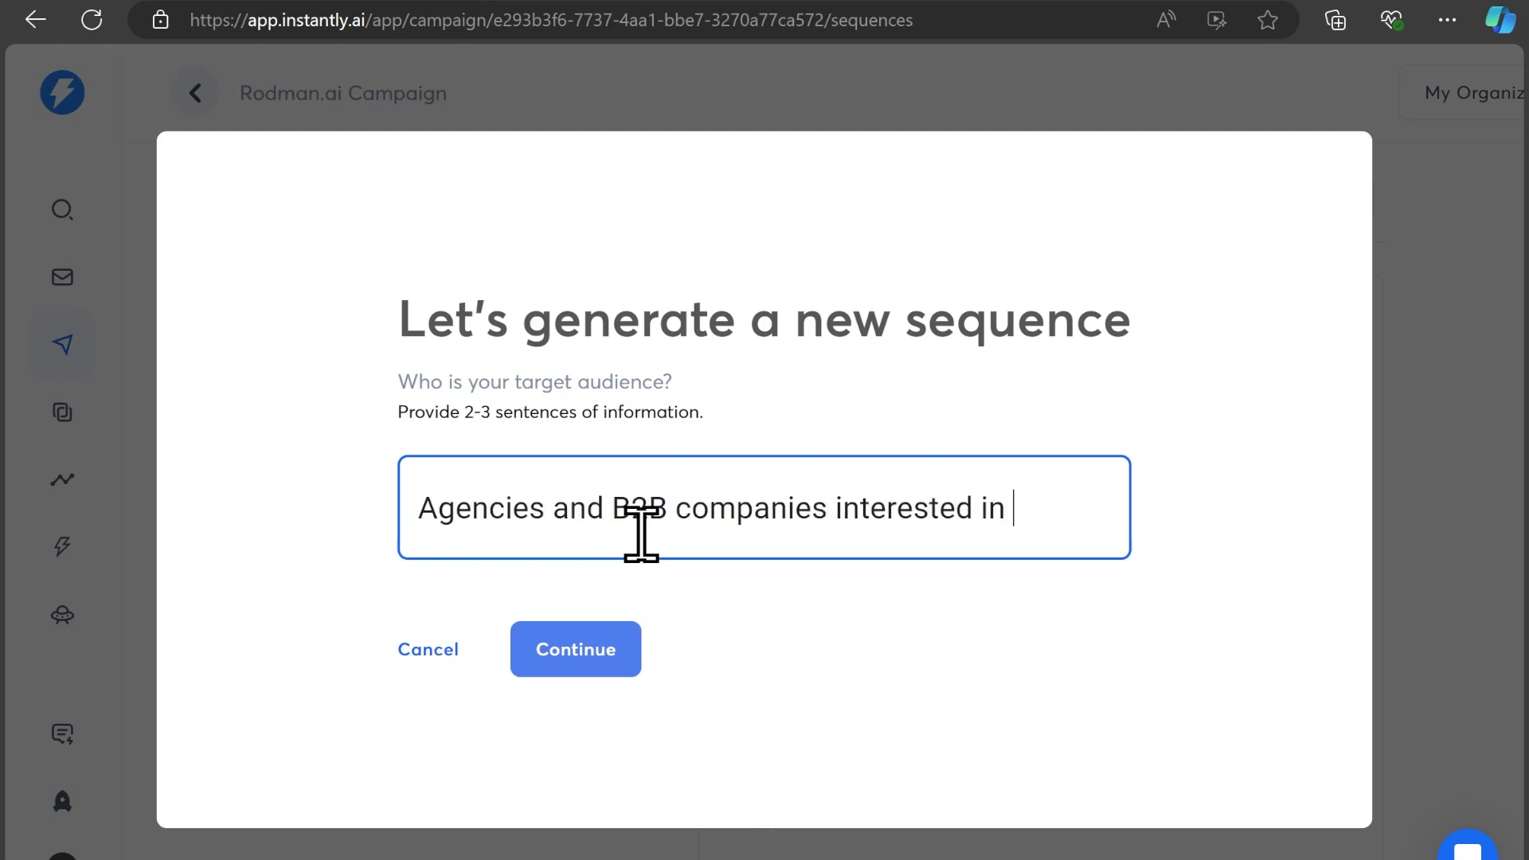
type(" marketing and social media.")
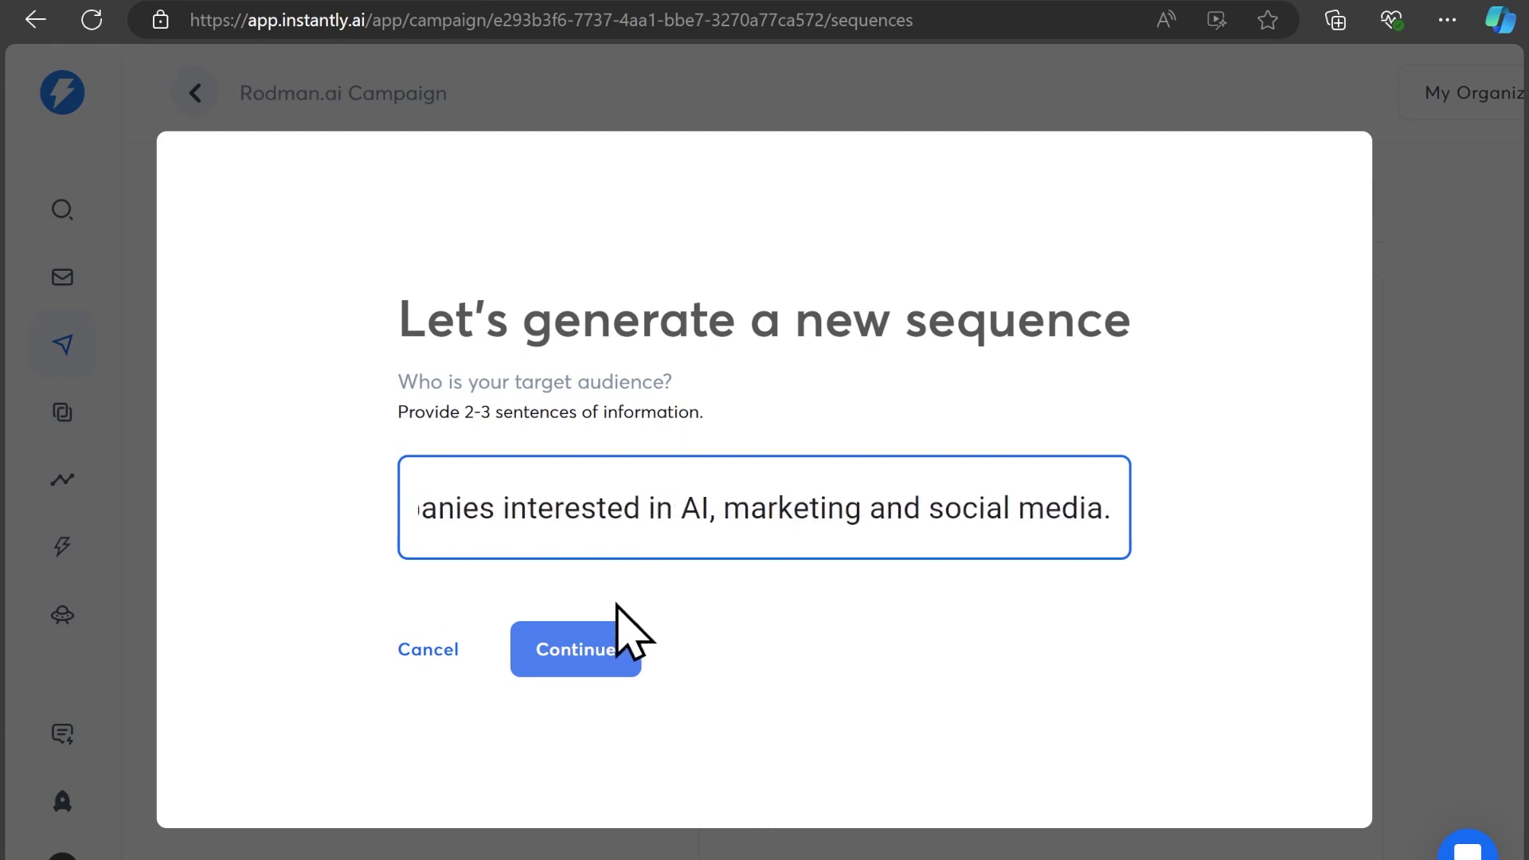
- Target agencies and B2B companies and add a client testimonial as the case study
left_click(617, 645)
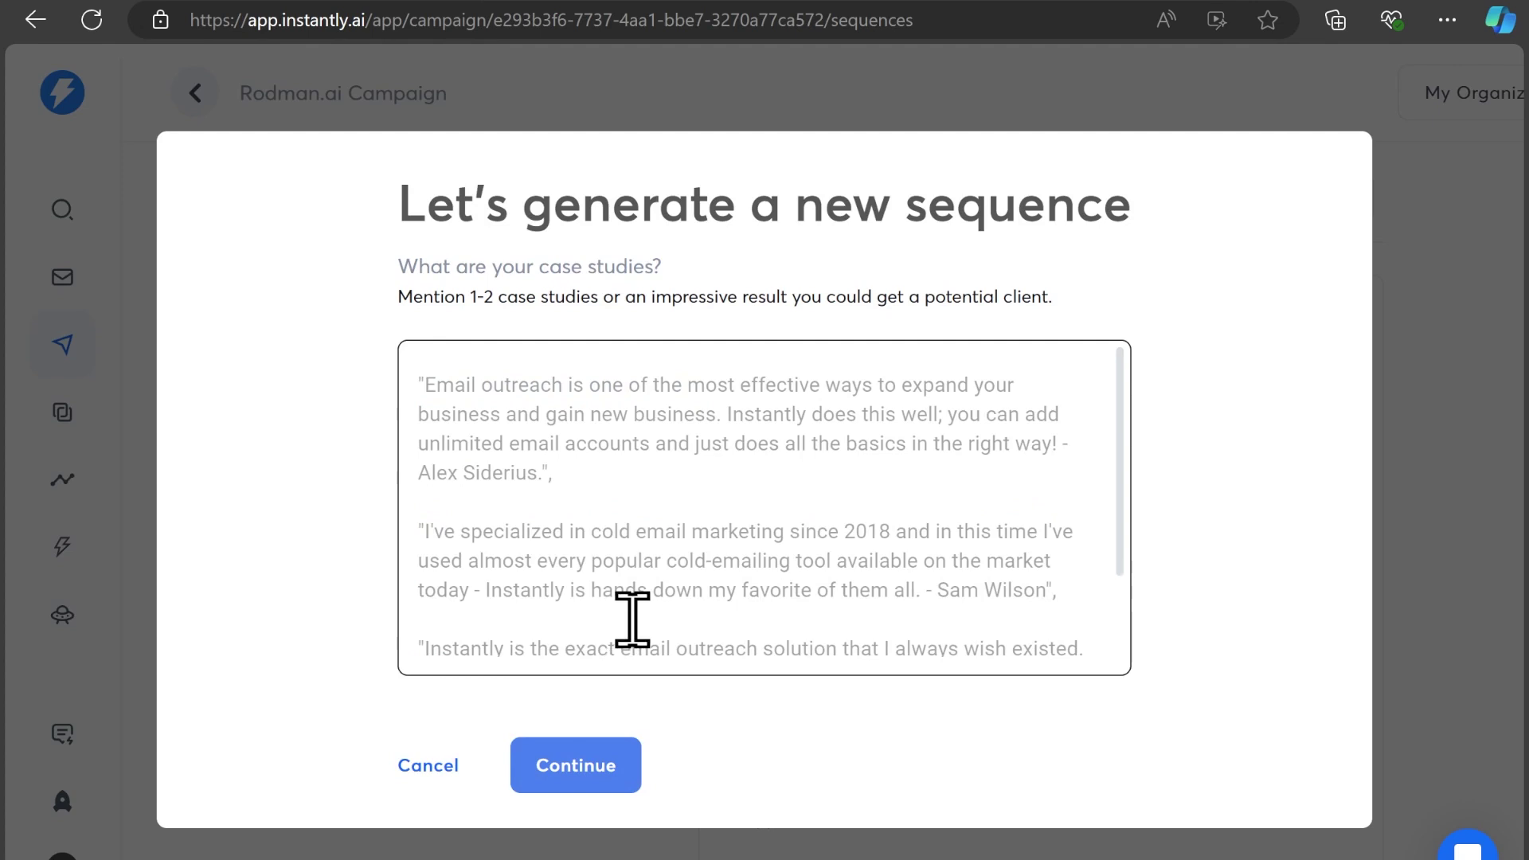
left_click(666, 468)
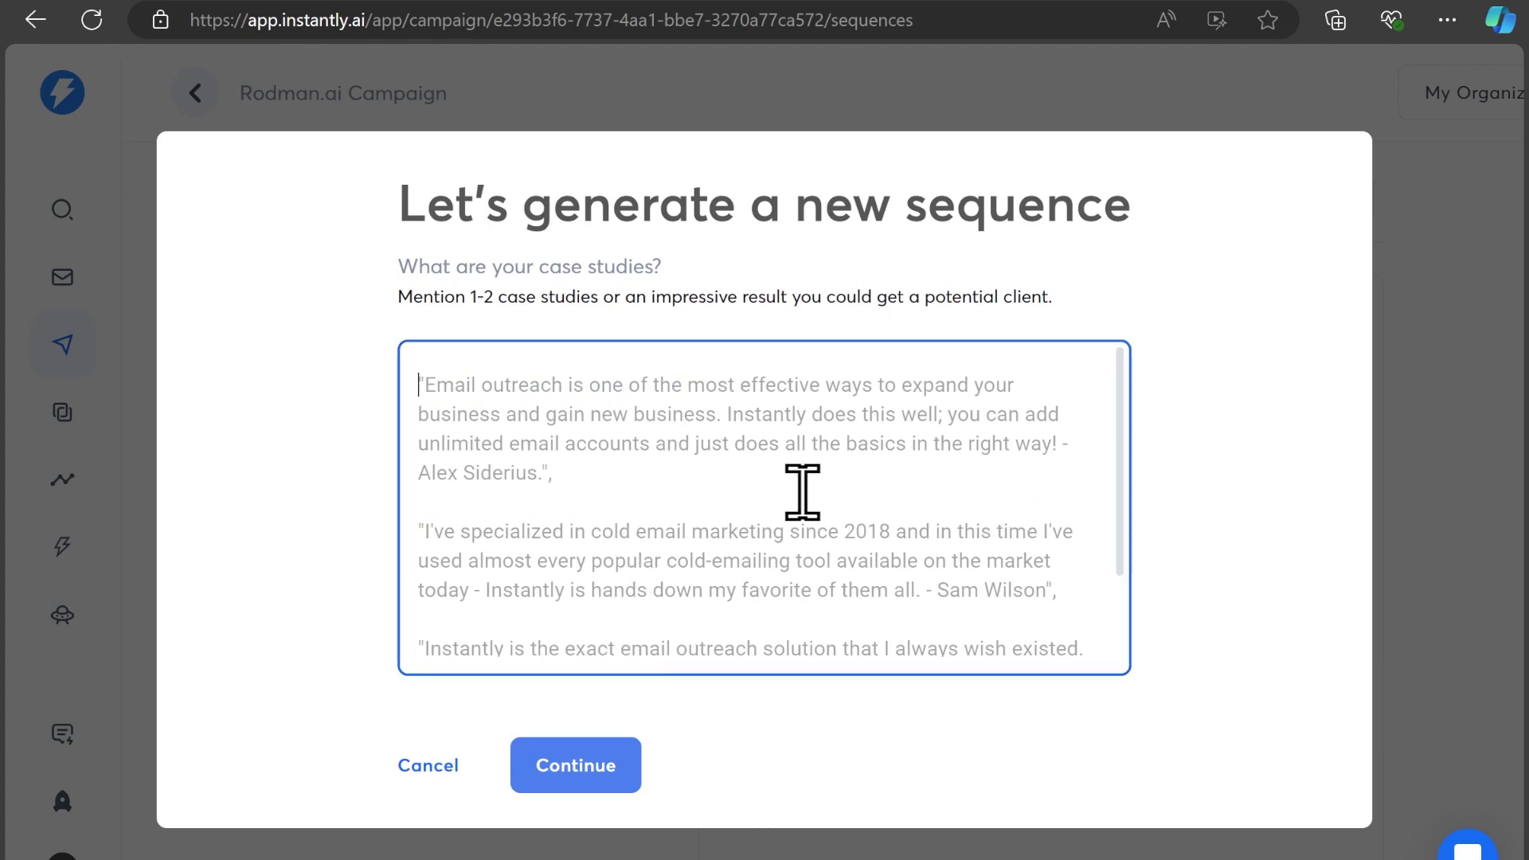
left_click(590, 783)
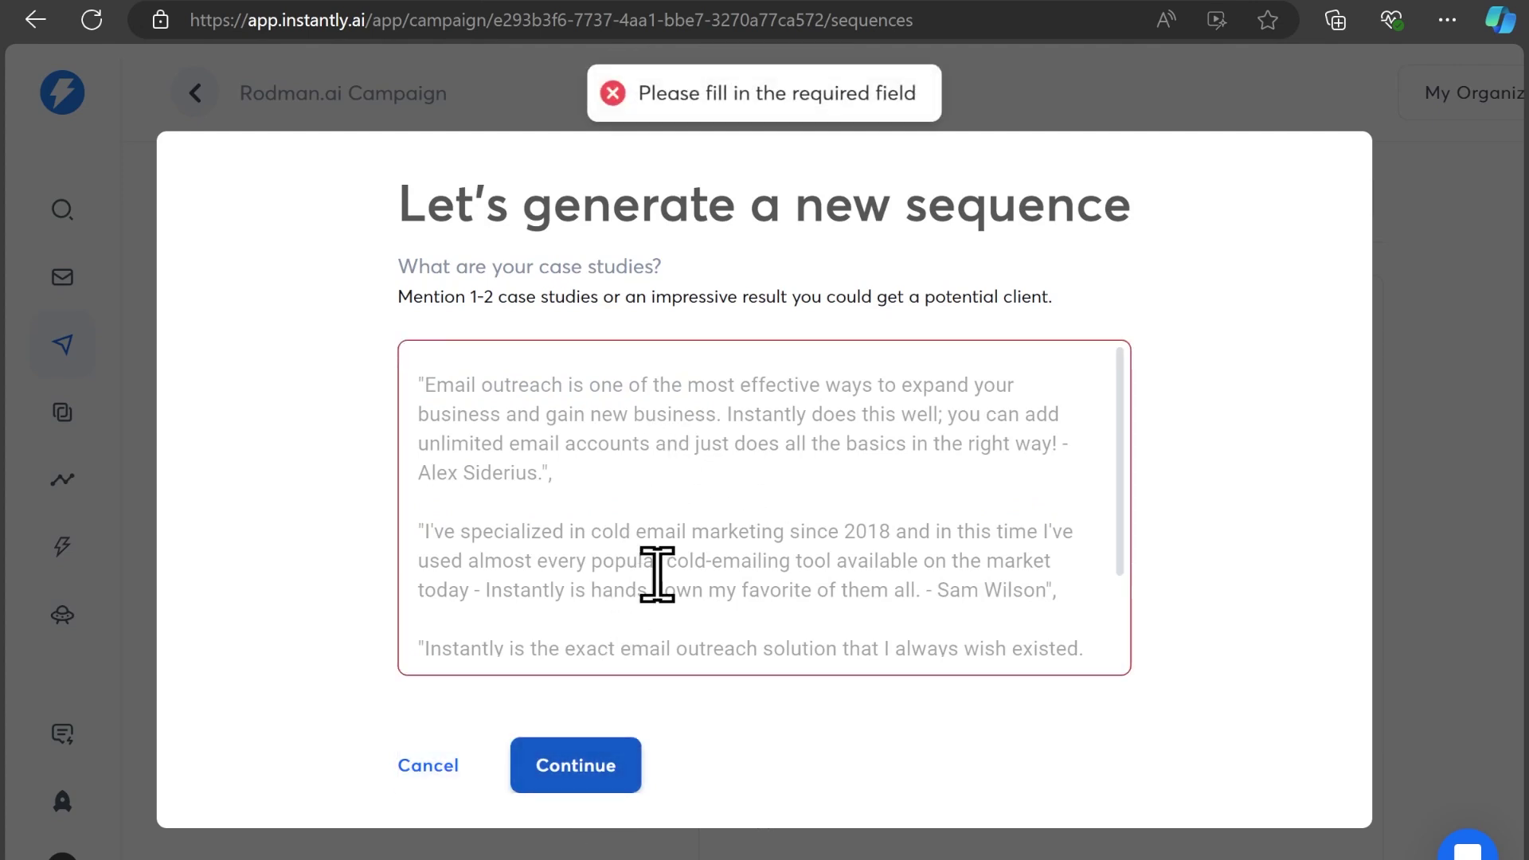
left_click(717, 434)
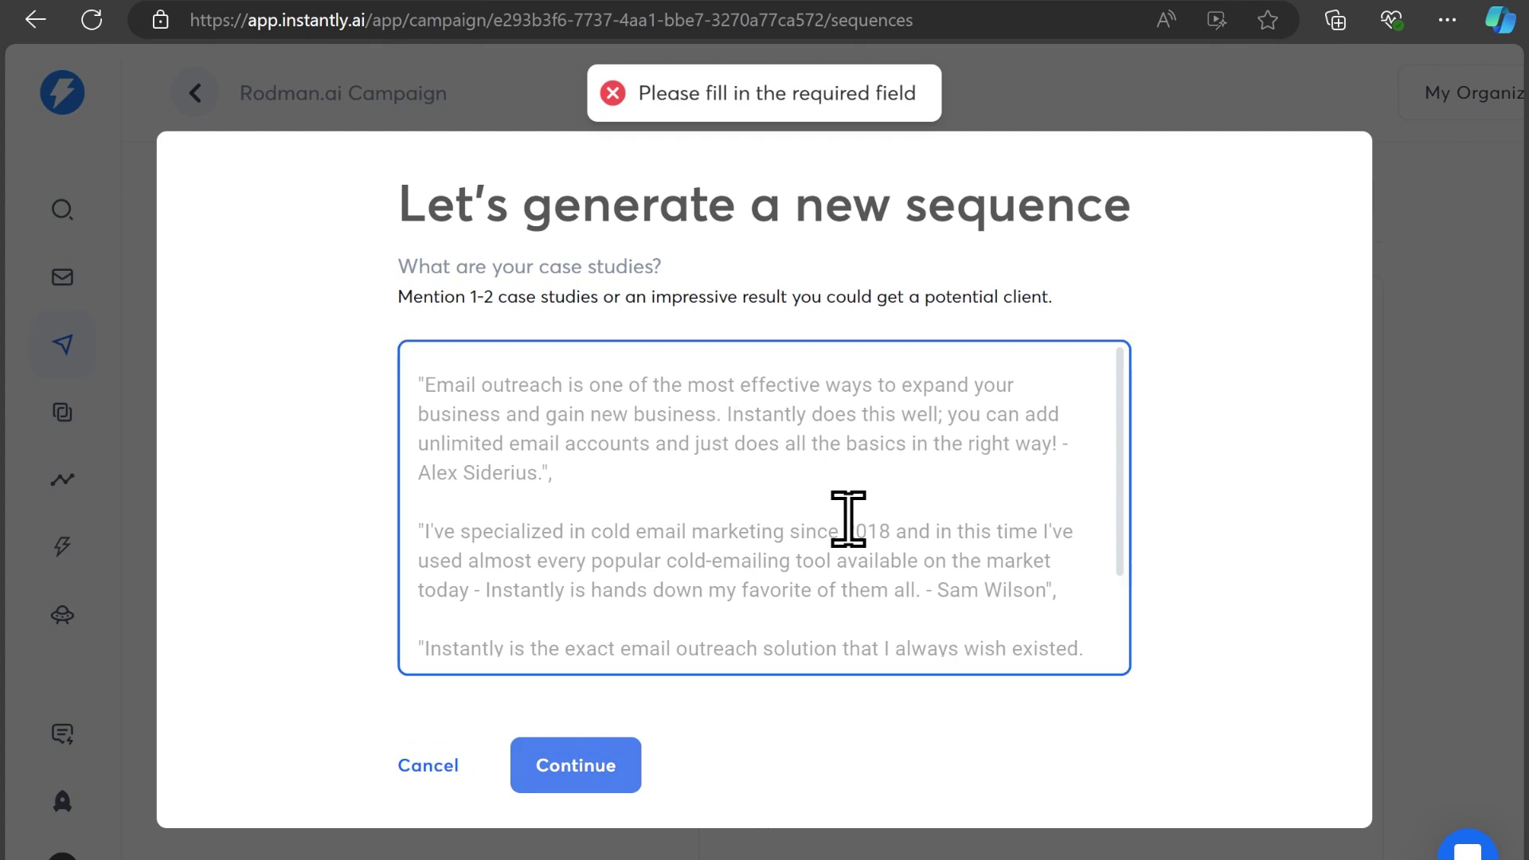
type("Email")
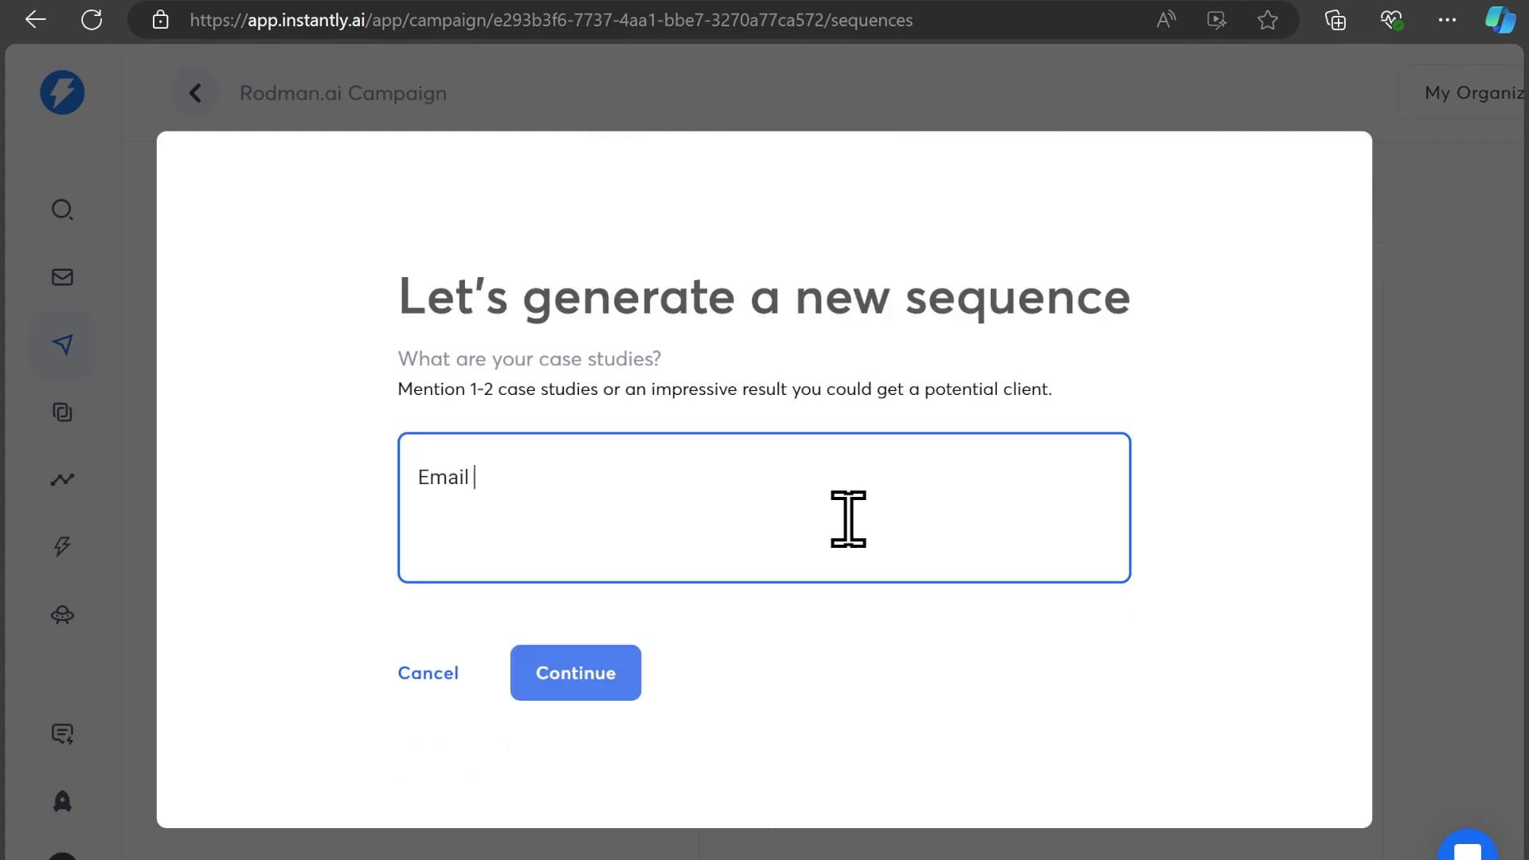
key("BackSpace")
key("BackSpace")
key("BackSpace")
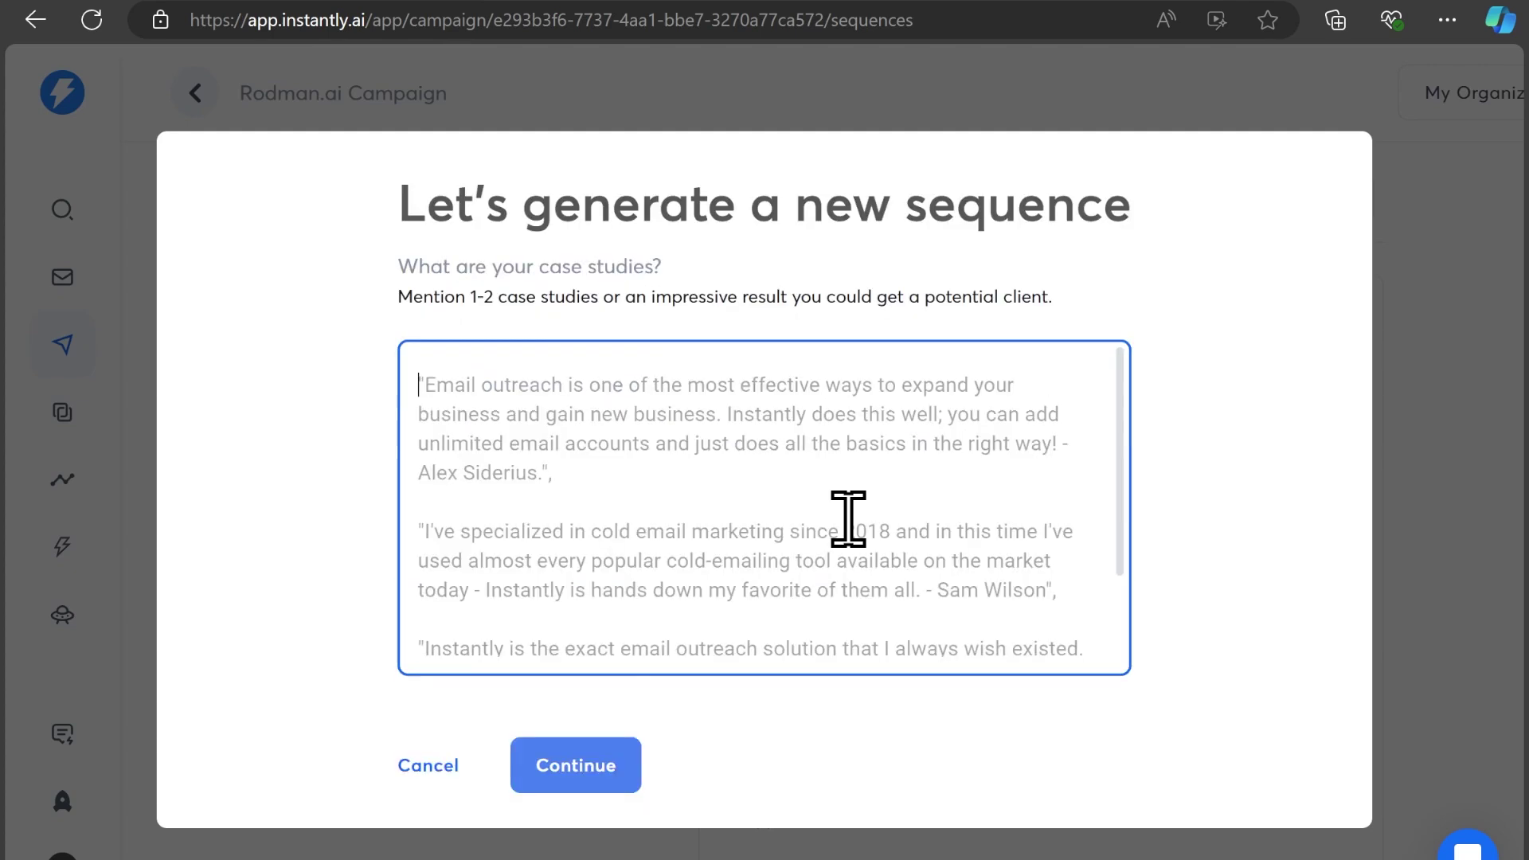
type("\"Rodman.ai provides fab")
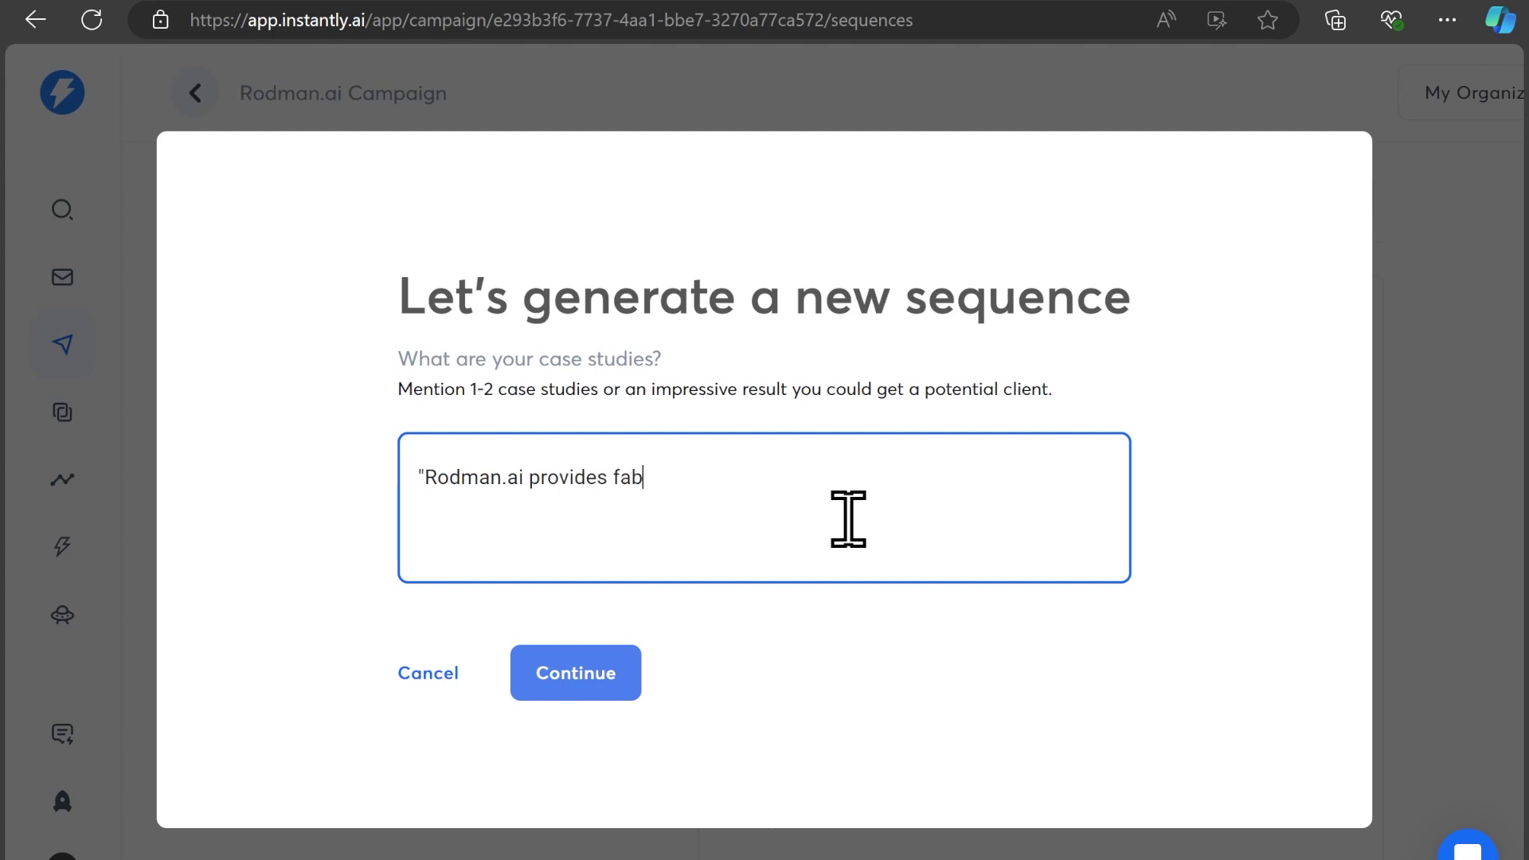
type("ulous influencing s")
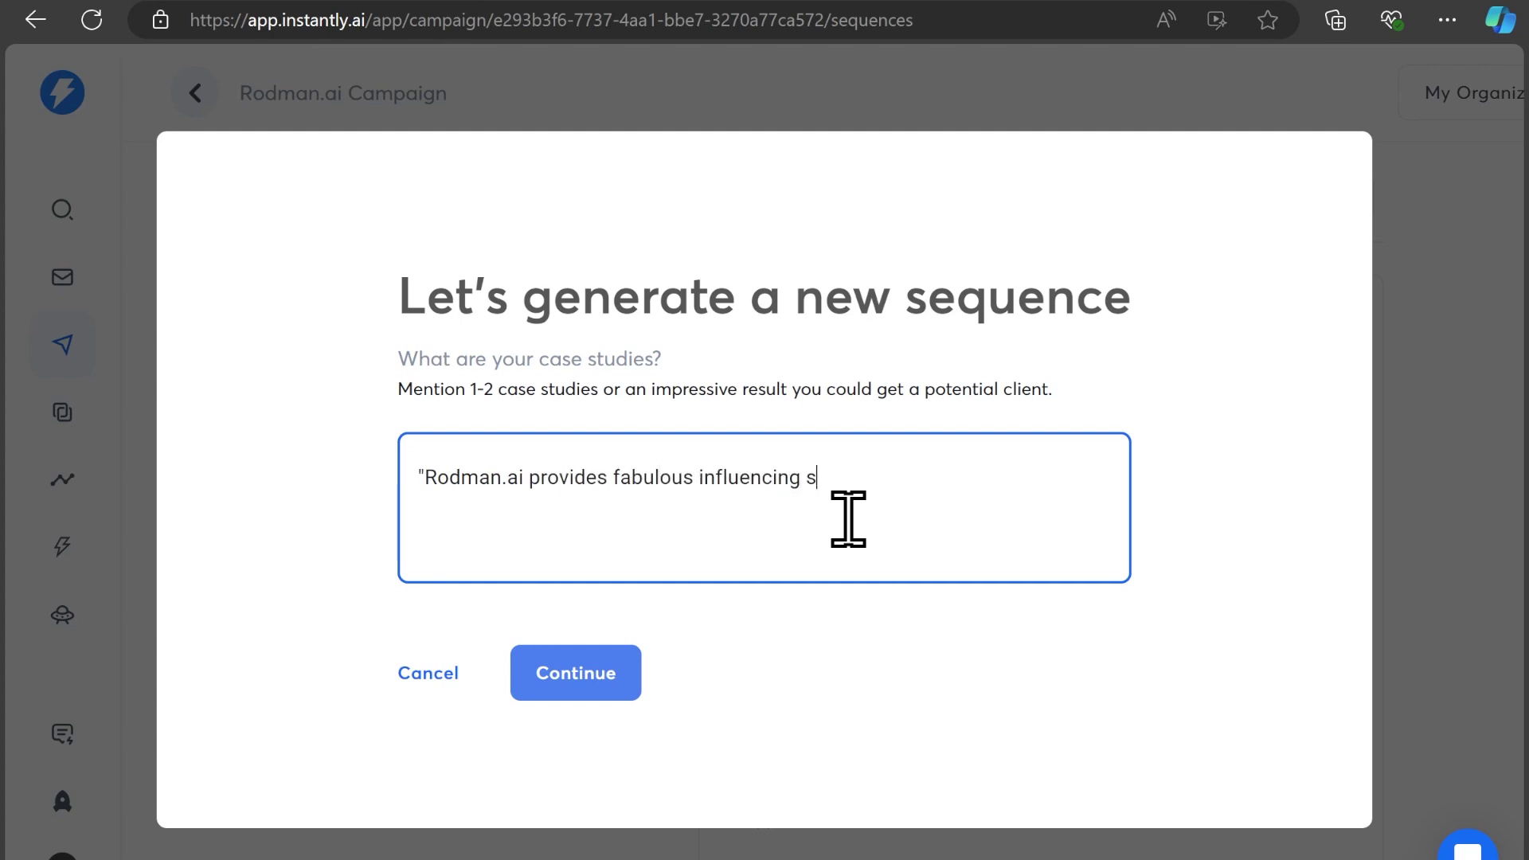
type("ervices that real")
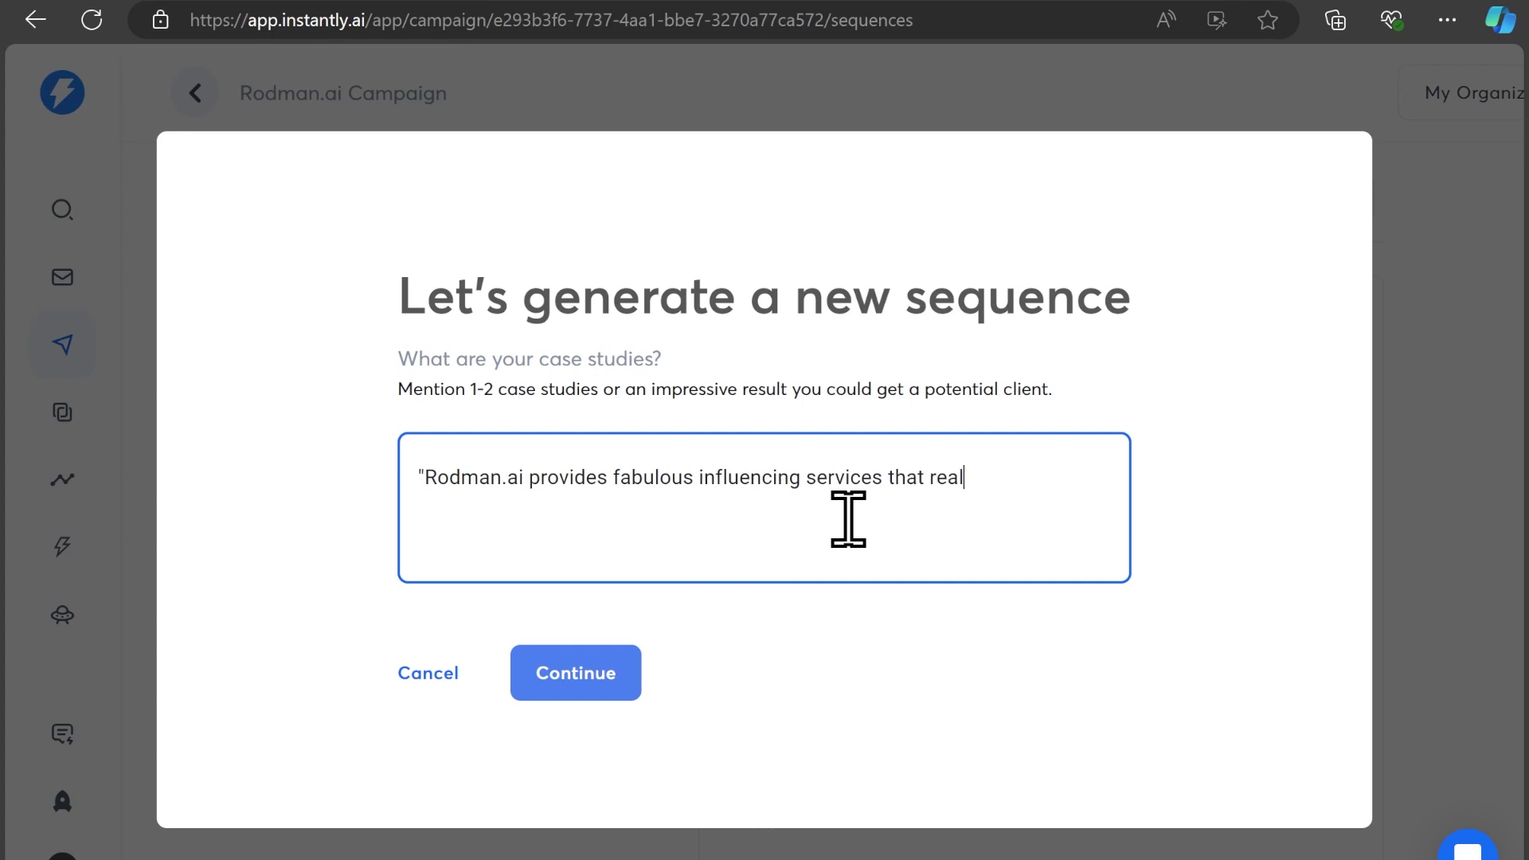
type(" my busines")
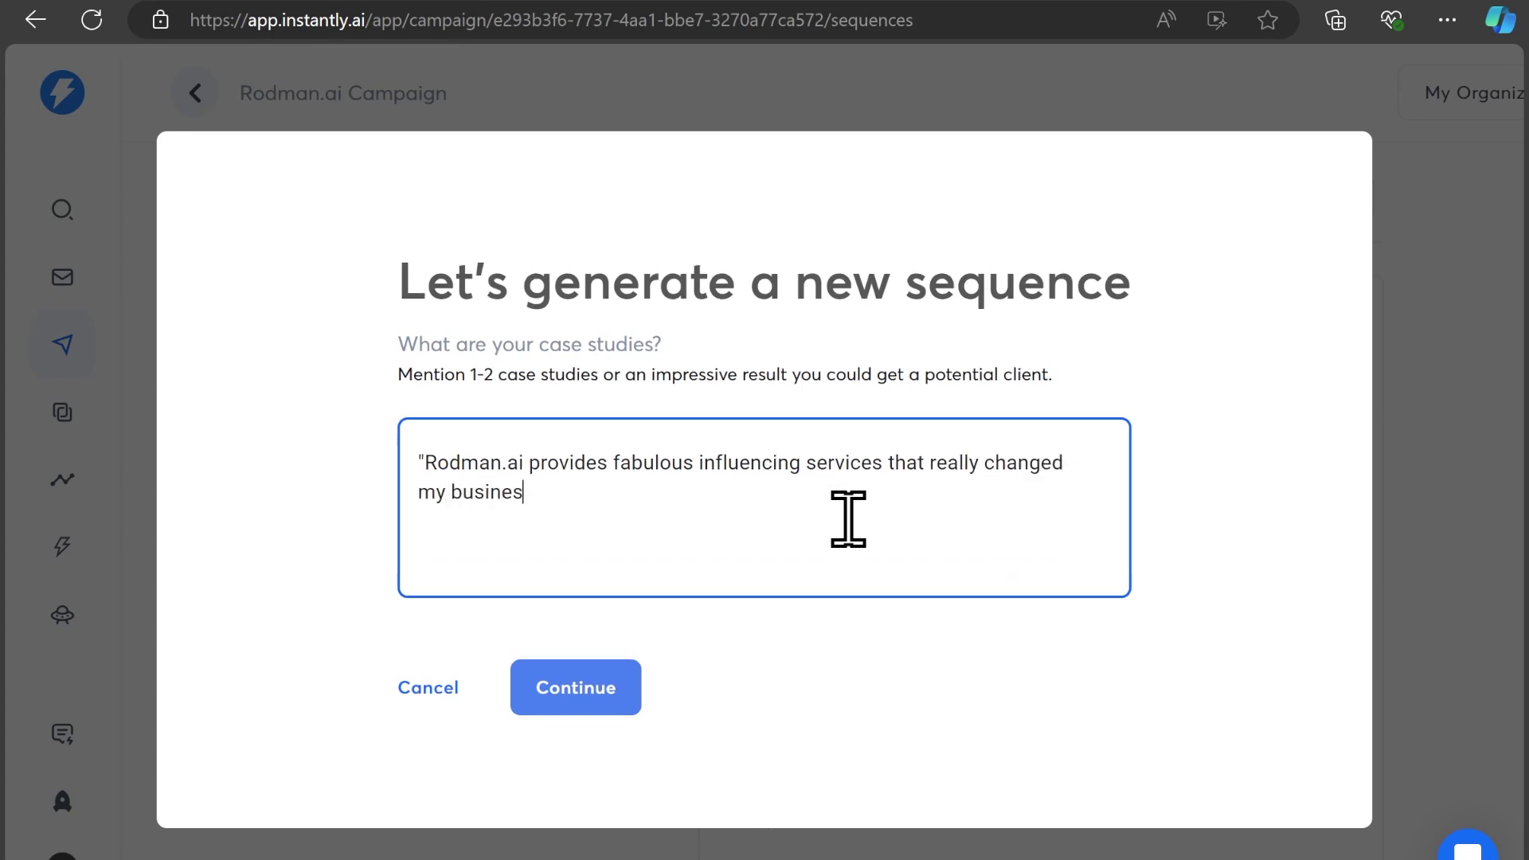
type(" the better! -Client Bob")
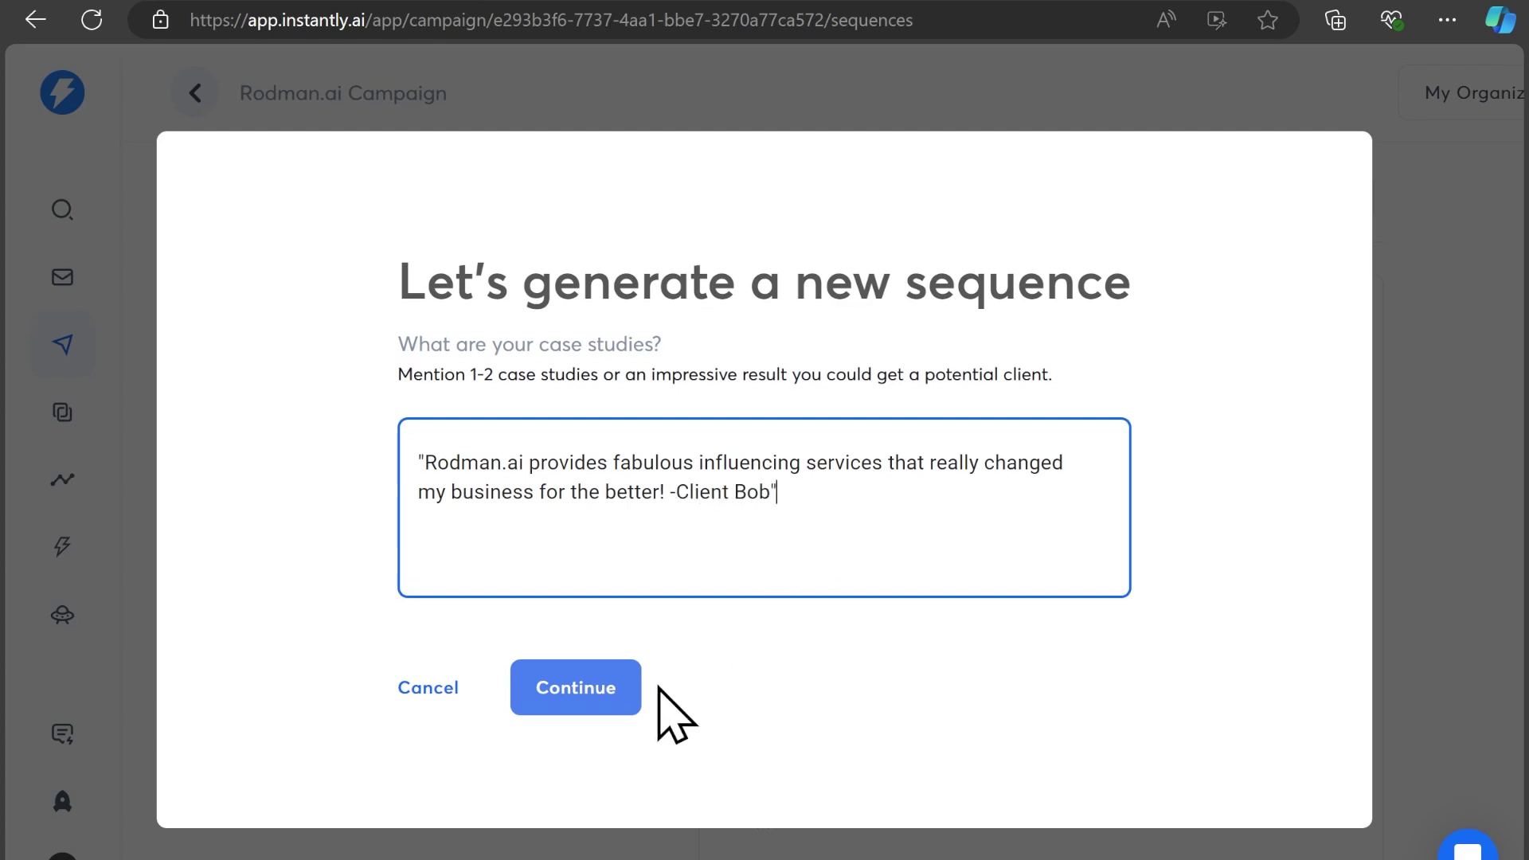
left_click(609, 700)
- Generate the three-step Rodman.ai email sequence with Spintax-varied closing lines
left_click(600, 660)
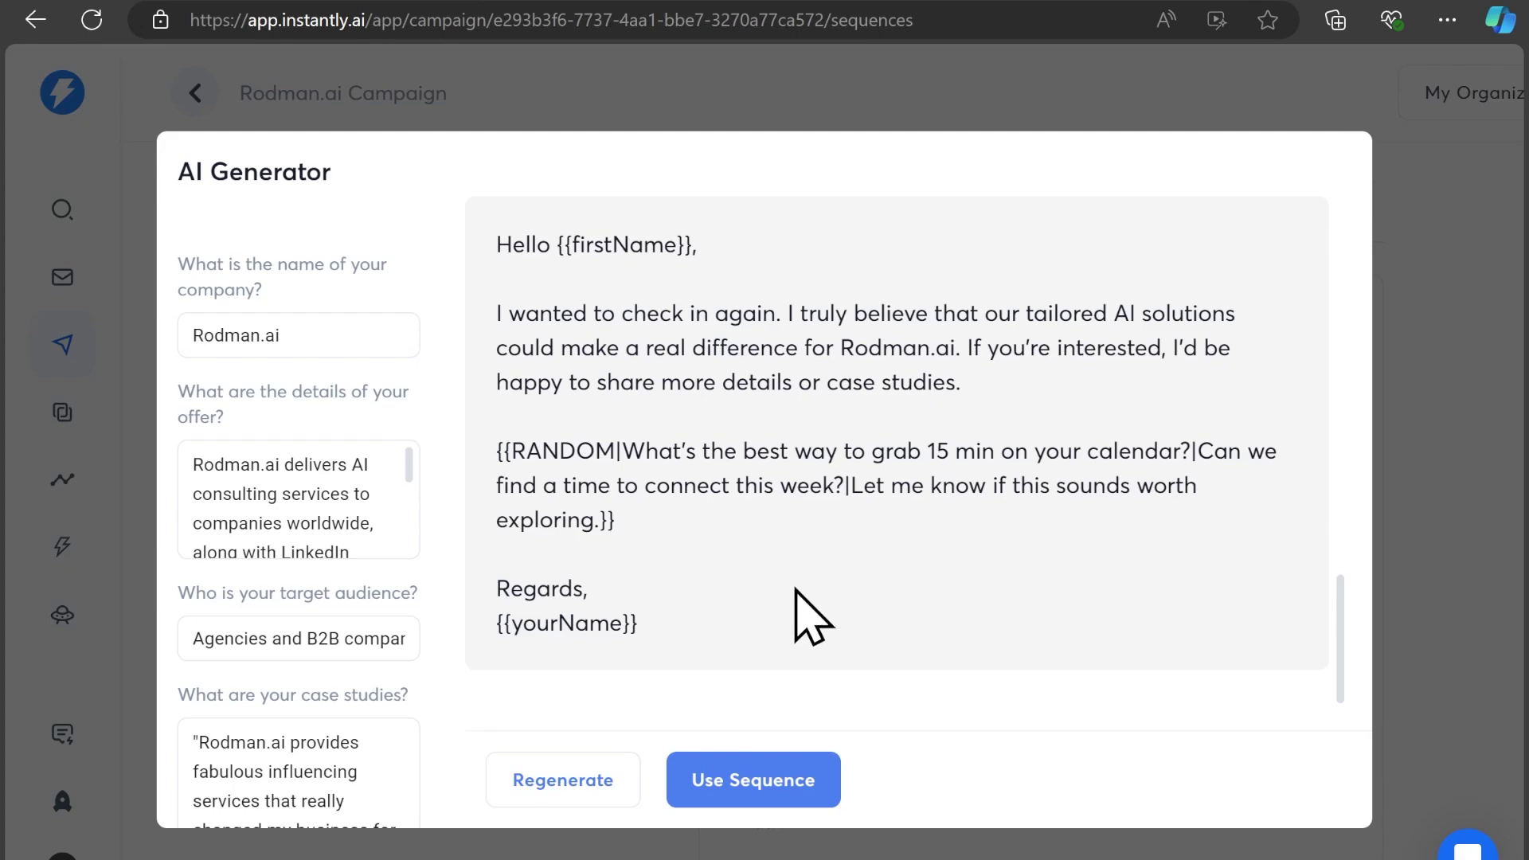
scroll(796, 585, "up", 10)
scroll(795, 552, "up", 5)
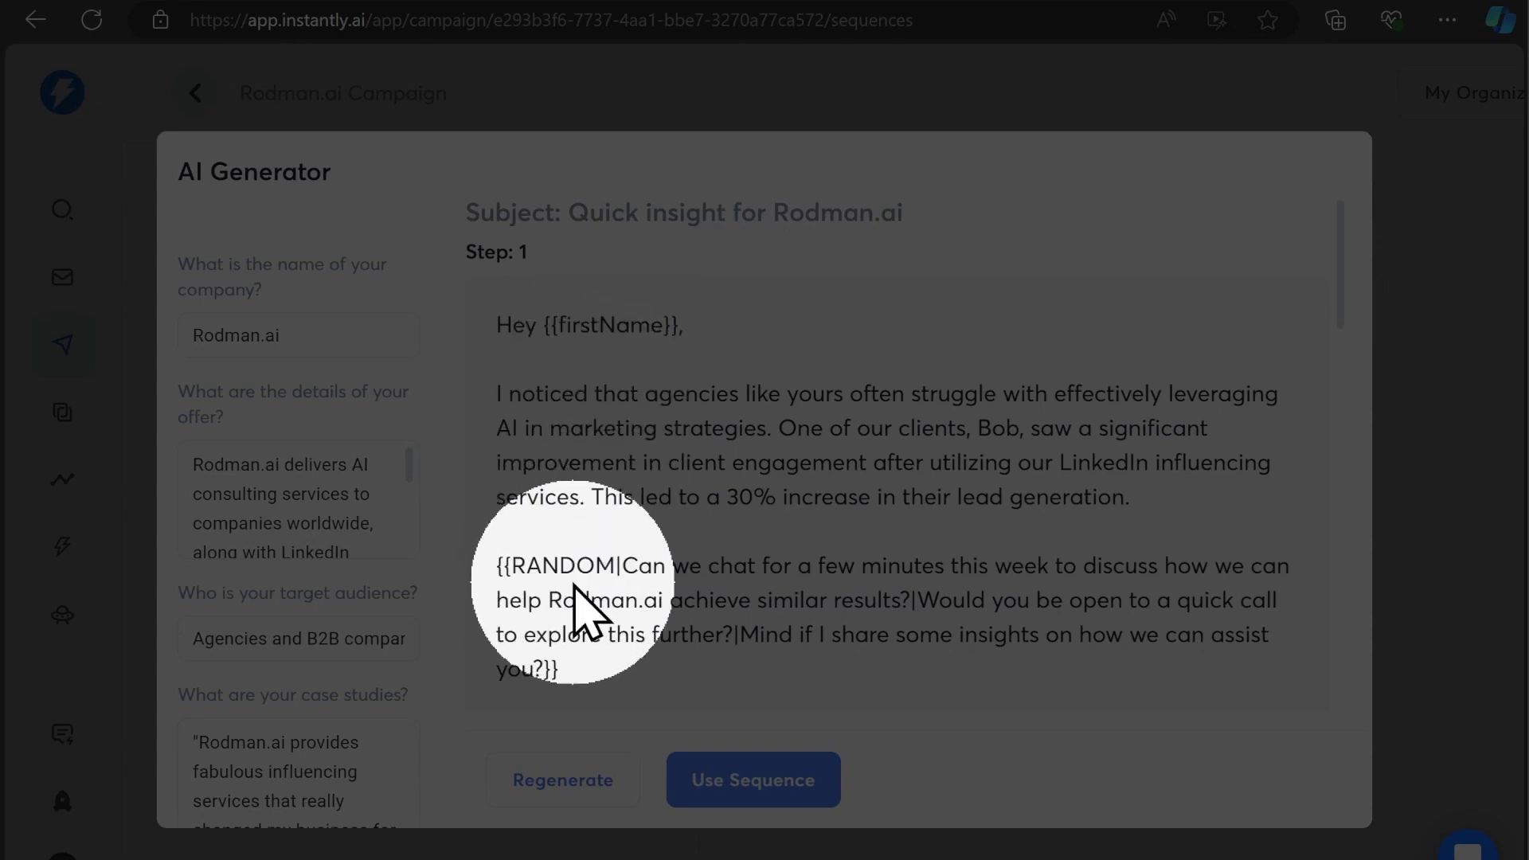
scroll(581, 614, "down", 2)
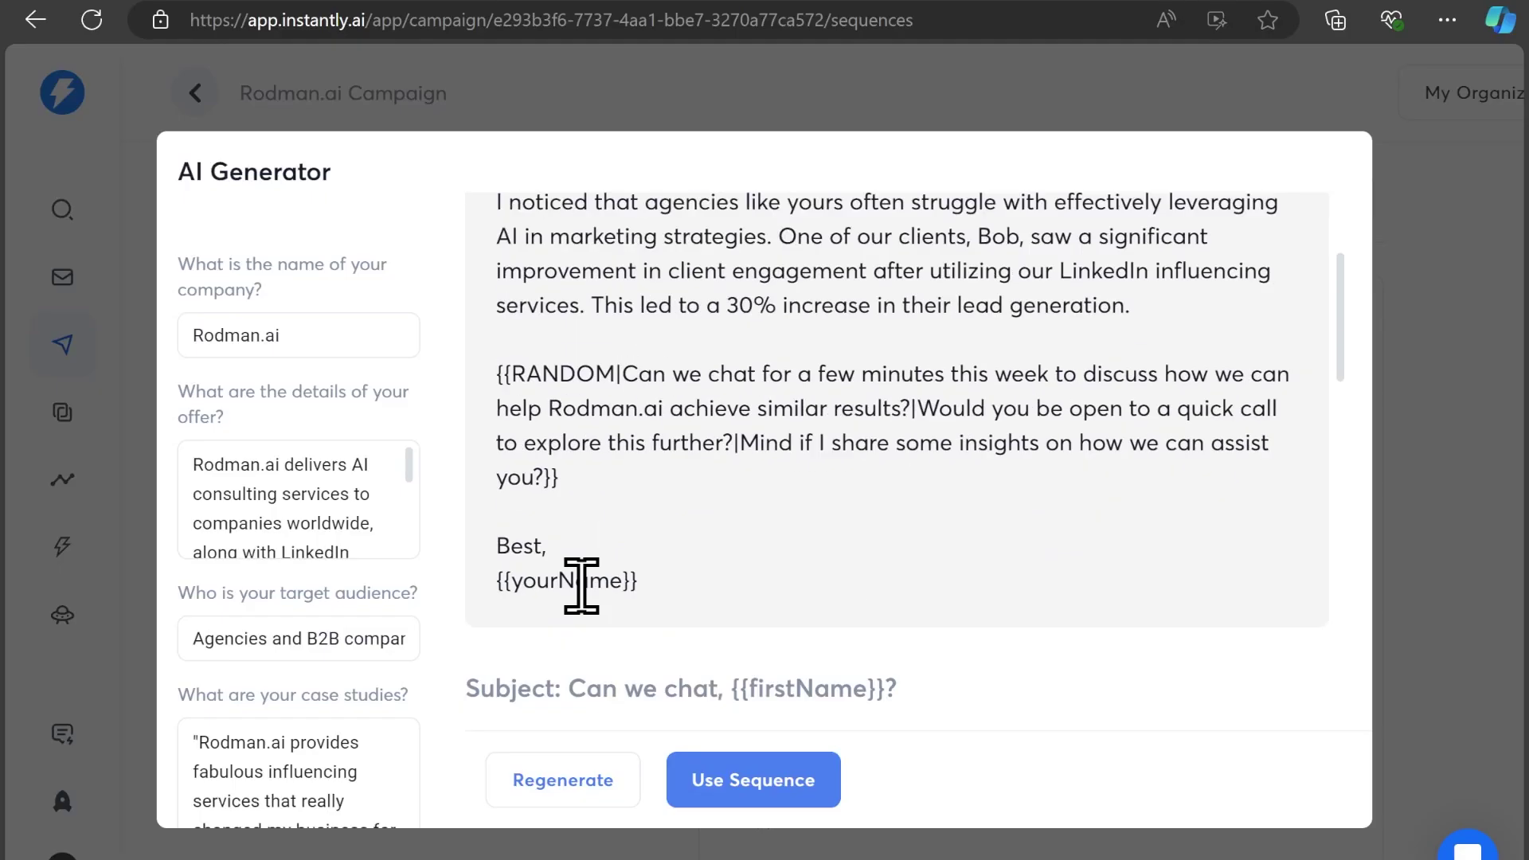
scroll(581, 586, "down", 3)
scroll(601, 586, "down", 3)
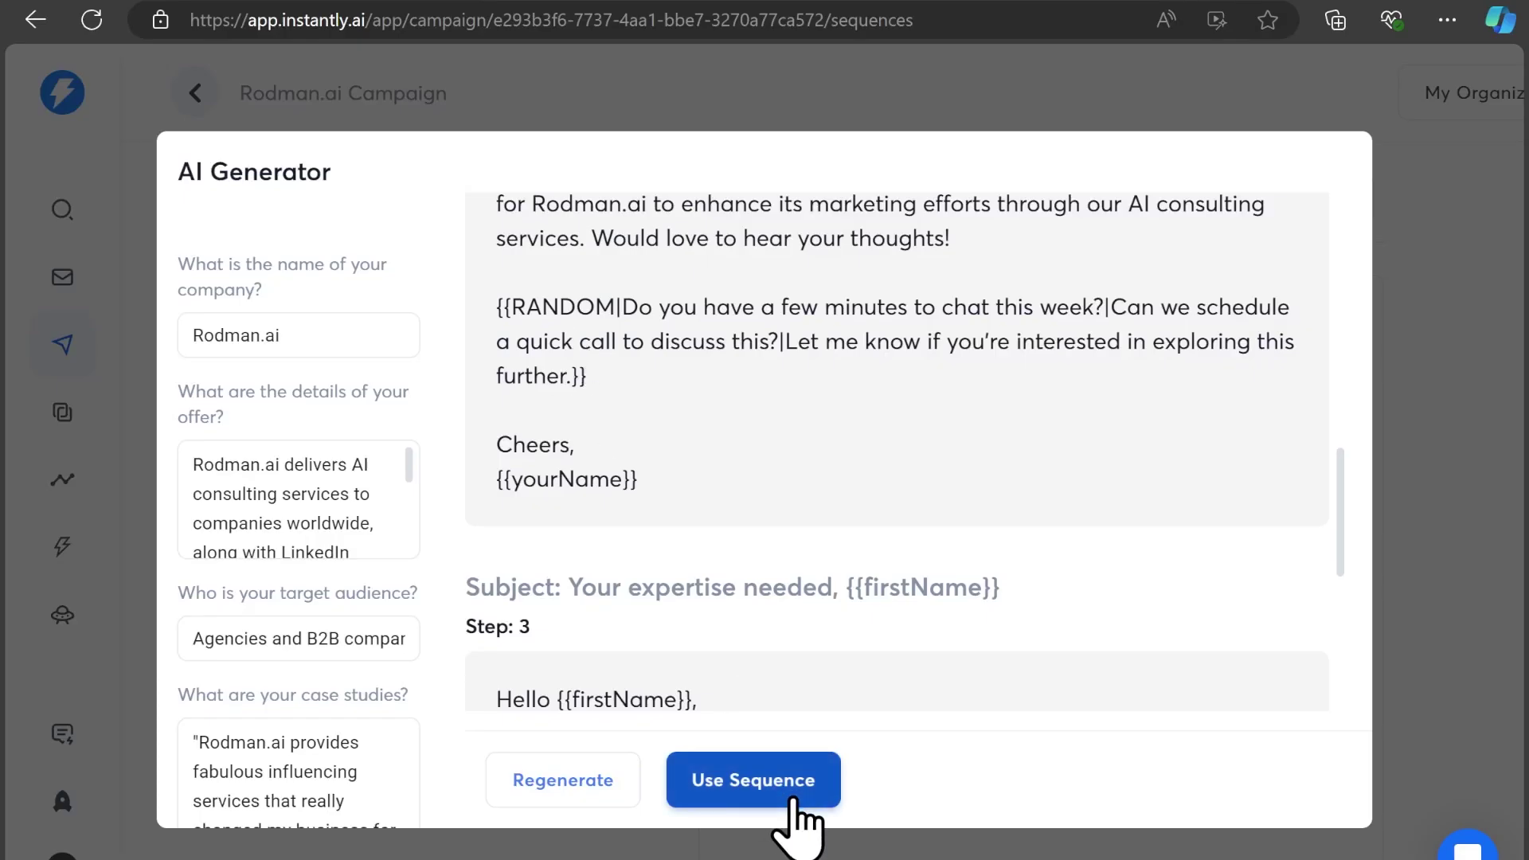
- Apply the generated emails to the campaign with Use Sequence, starting with 'Quick insight for Rodman.ai'
left_click(783, 793)
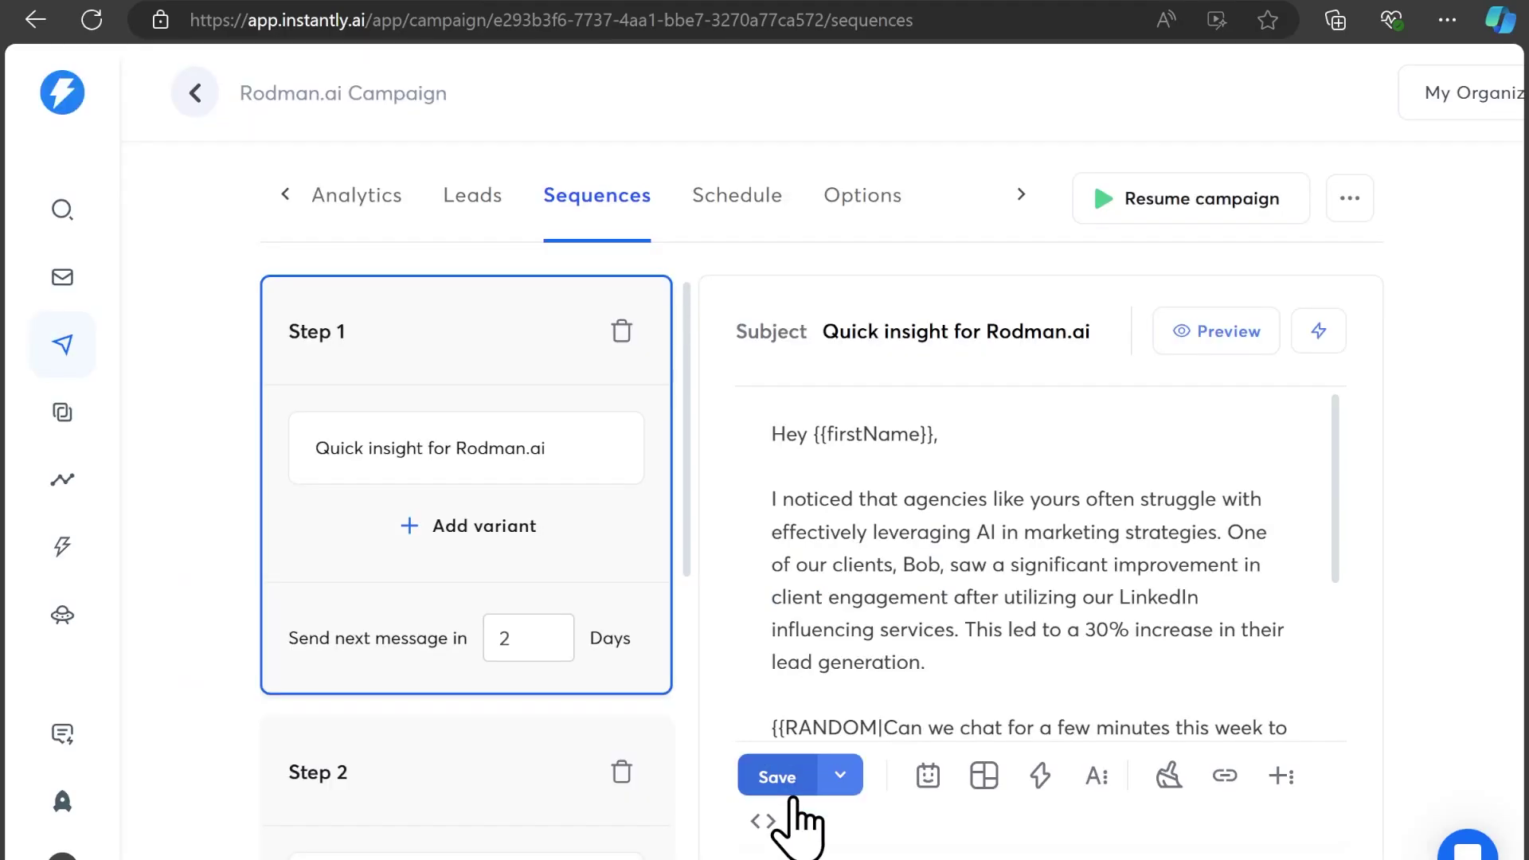